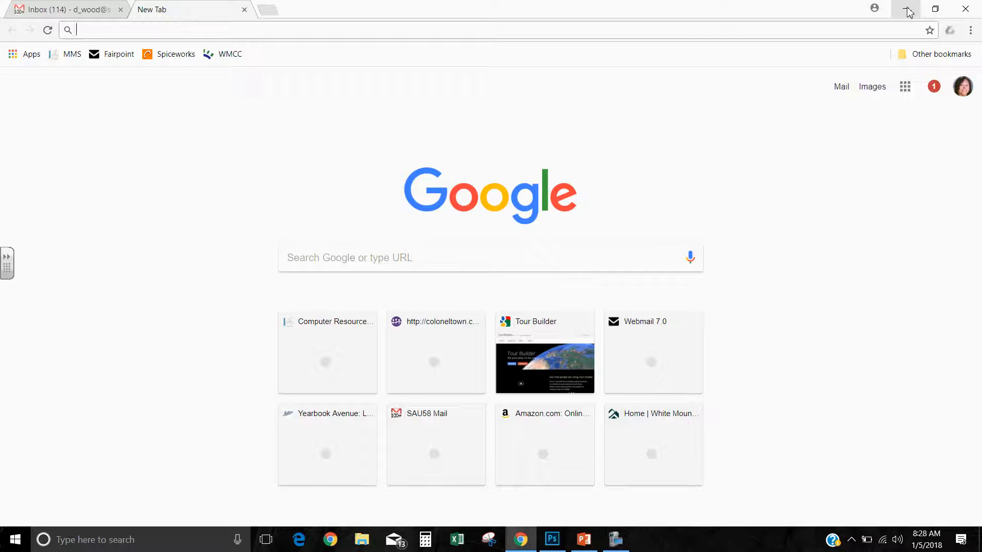
- Go to tourbuilder.withgoogle.com and view the Hunter Army Airfield stop of the gallery tour Fighting for Roberts Ridge
{"action": "type", "text": "tourbuilder.withgoogle.com"}
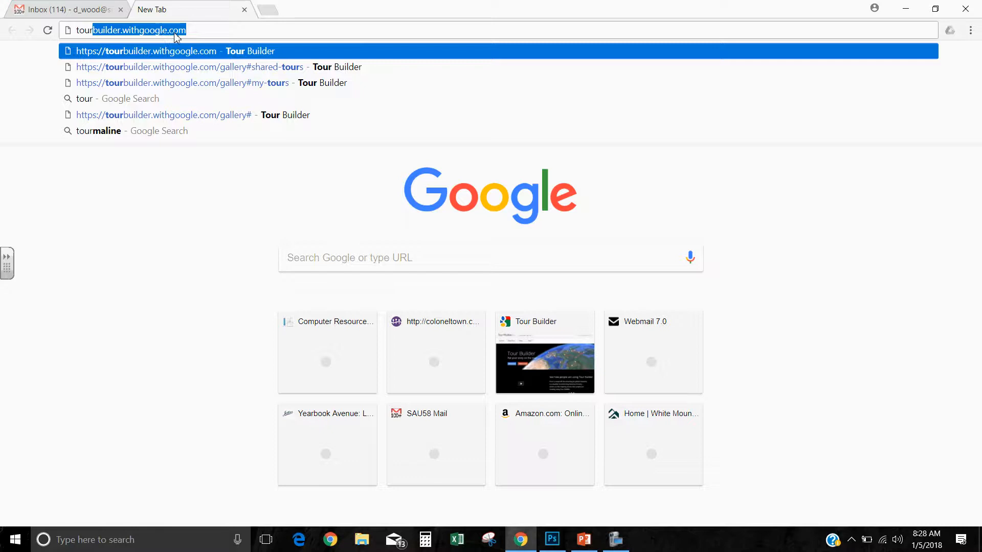
{"action": "key", "text": "Return"}
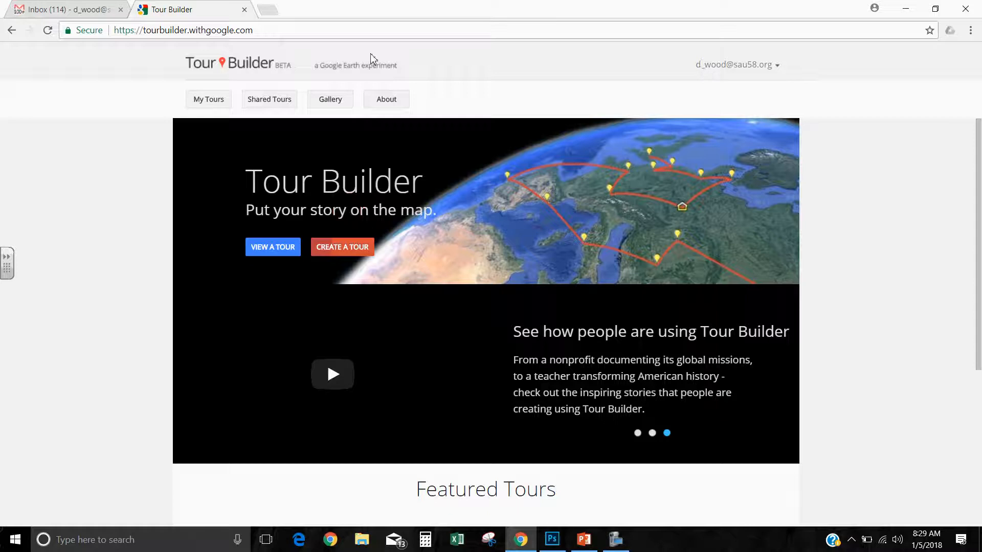
{"action": "left_click", "coordinate": [328, 102]}
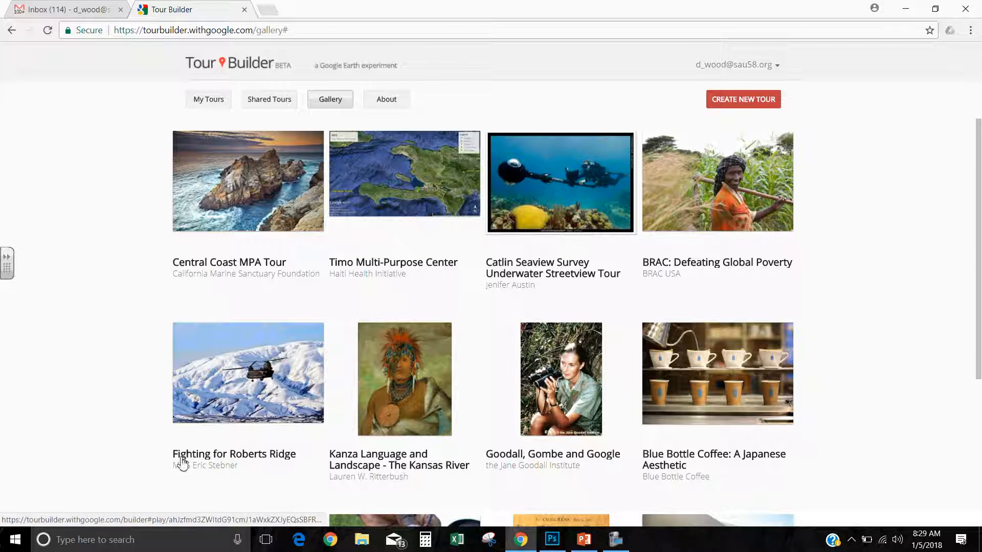
{"action": "left_click", "coordinate": [262, 461]}
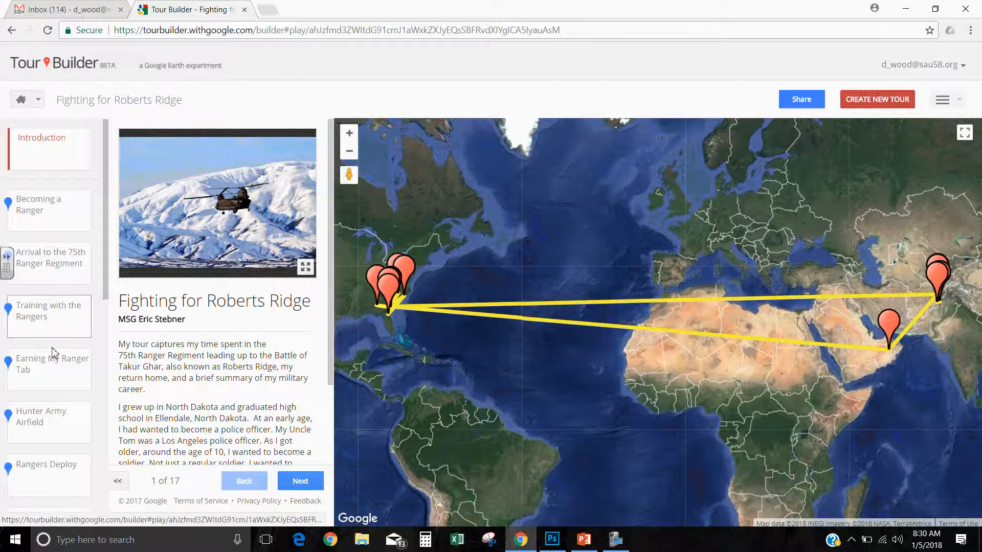
{"action": "left_click", "coordinate": [42, 435]}
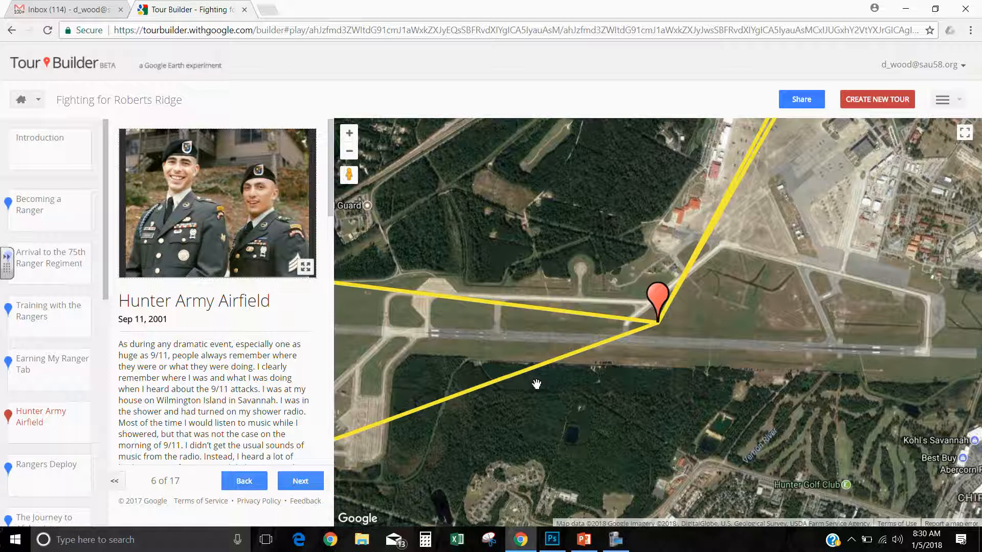
- Open the shared tour Road Trip from the Tour Builder home page and view its White House stop
{"action": "left_click", "coordinate": [21, 100]}
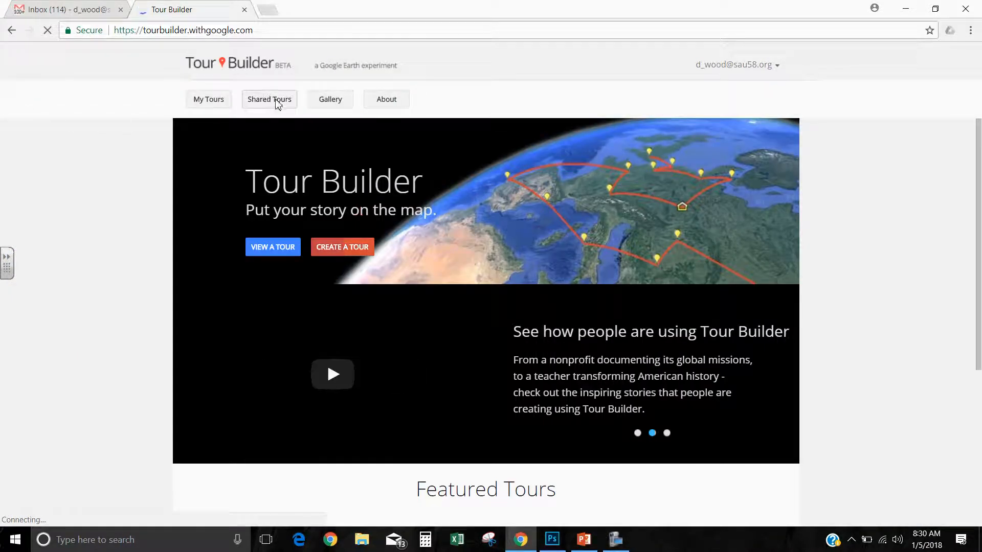
{"action": "left_click", "coordinate": [267, 104]}
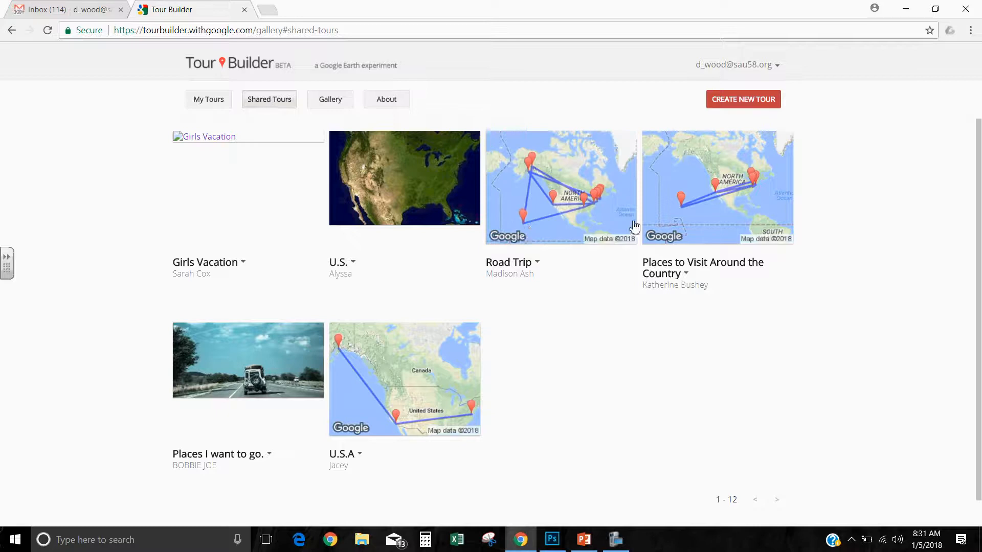
{"action": "left_click", "coordinate": [531, 233]}
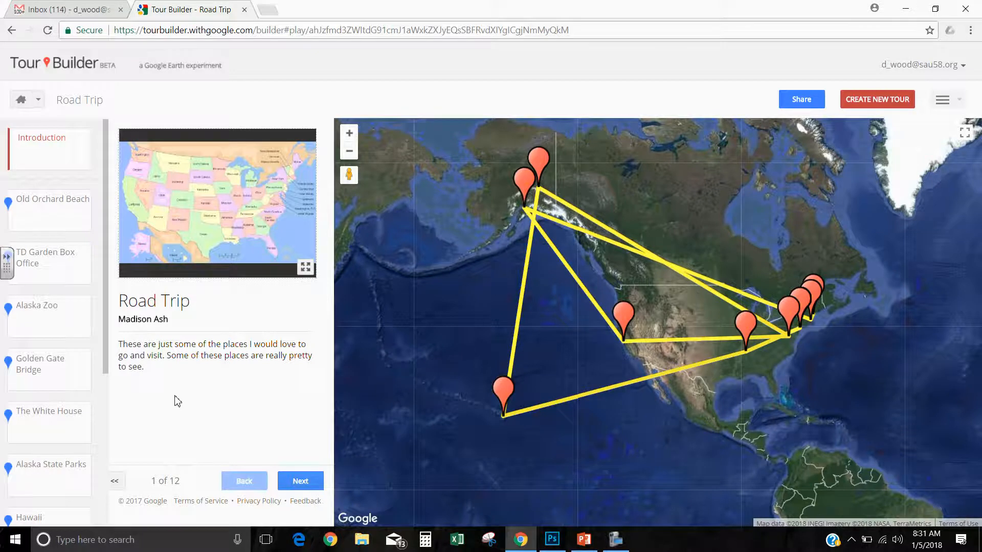
{"action": "left_click", "coordinate": [46, 426]}
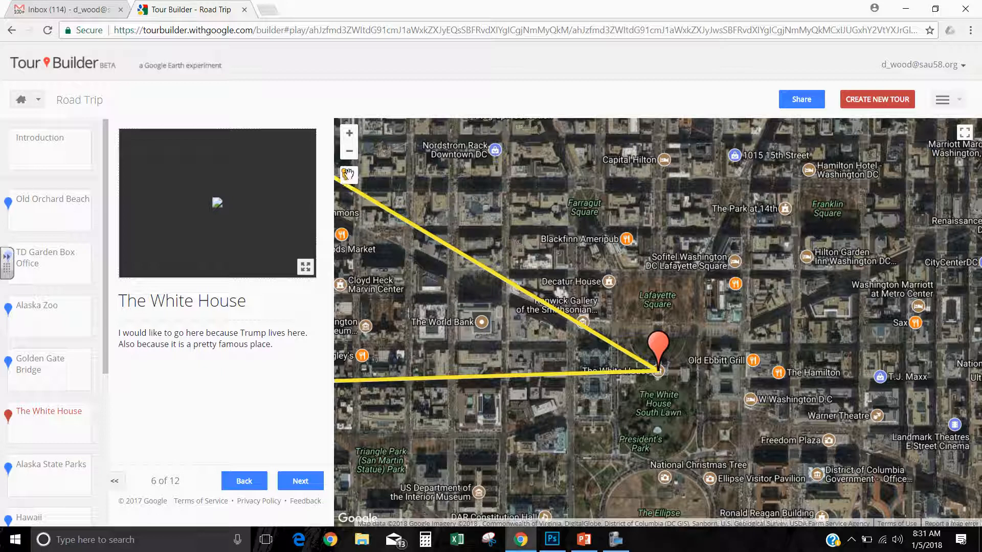
- Enter Street View at the White House marker and walk through the green room into the red-carpeted hallway
{"action": "mouse_move", "coordinate": [347, 185]}
{"action": "left_mouse_down"}
{"action": "mouse_move", "coordinate": [493, 248]}
{"action": "mouse_move", "coordinate": [660, 382]}
{"action": "mouse_move", "coordinate": [651, 370]}
{"action": "left_mouse_up"}
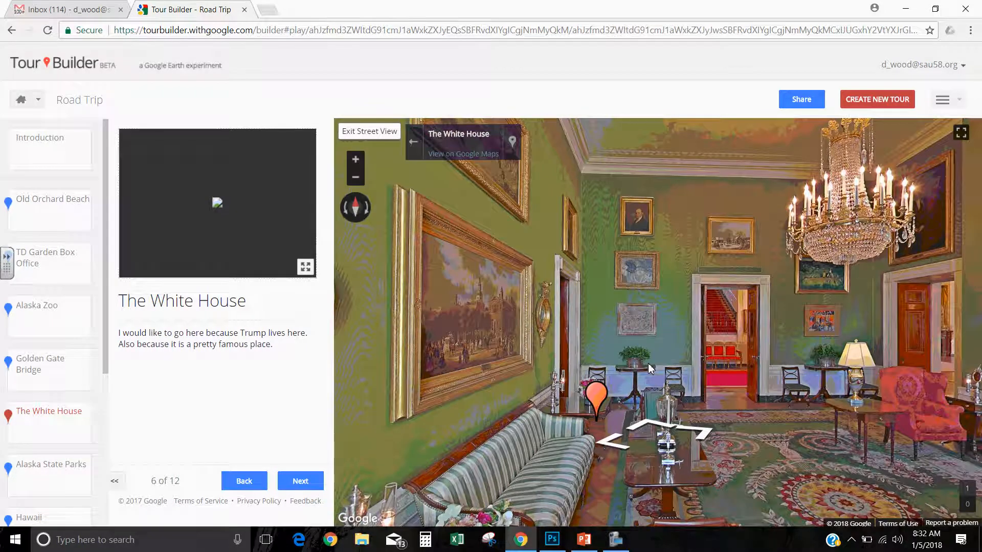
{"action": "left_click", "coordinate": [647, 431]}
{"action": "left_click", "coordinate": [648, 431]}
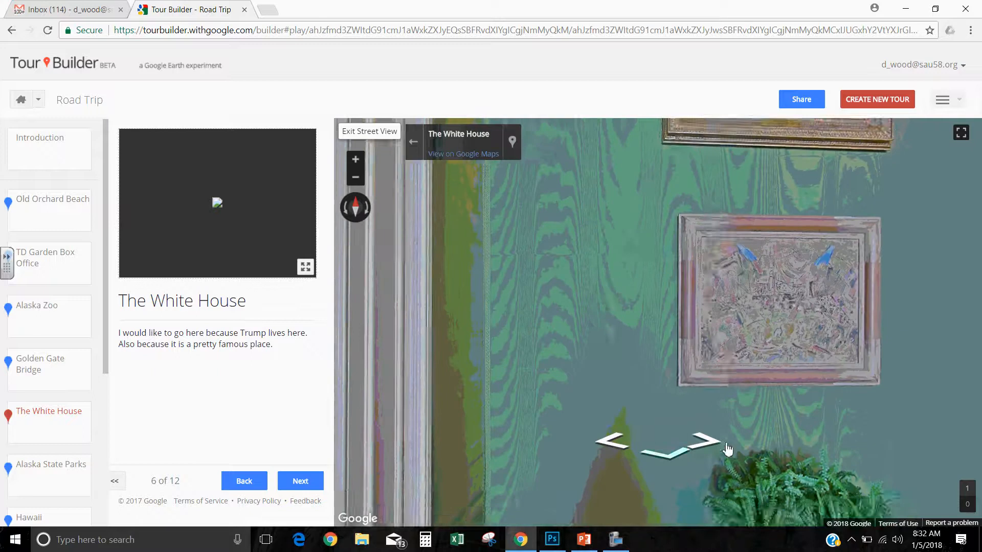
{"action": "left_click", "coordinate": [706, 443]}
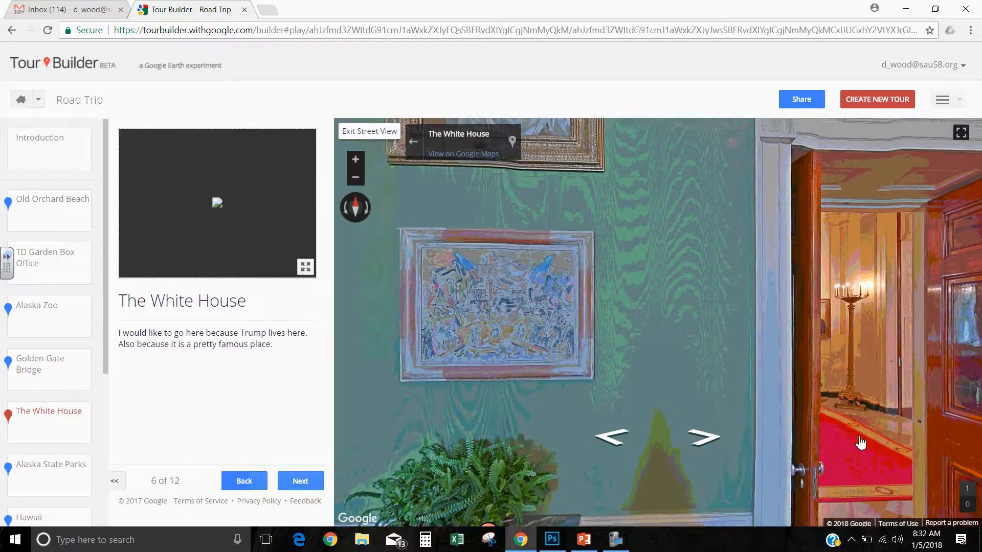
{"action": "left_click", "coordinate": [861, 443]}
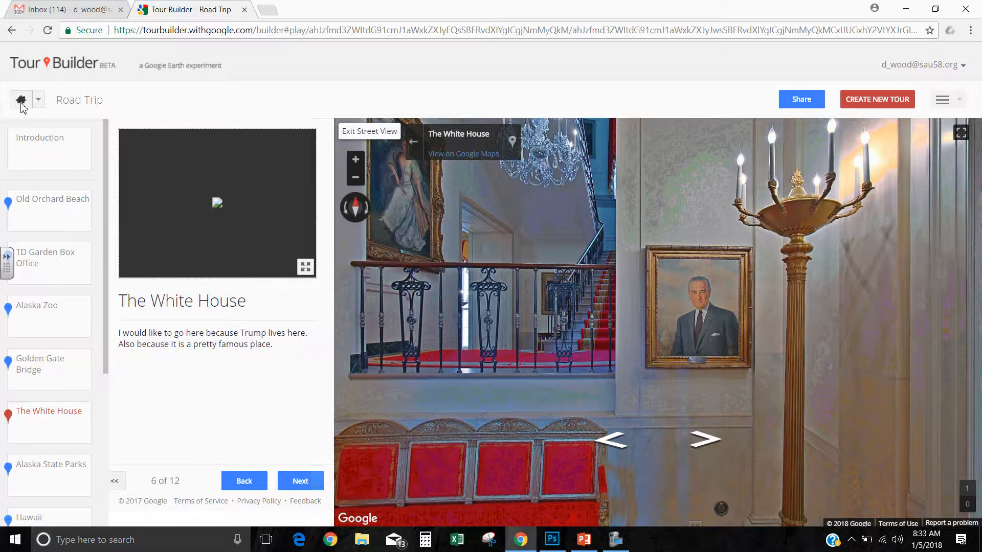
- Create a new tour named Demo Tour from the home page, entering the author's name
{"action": "left_click", "coordinate": [21, 103]}
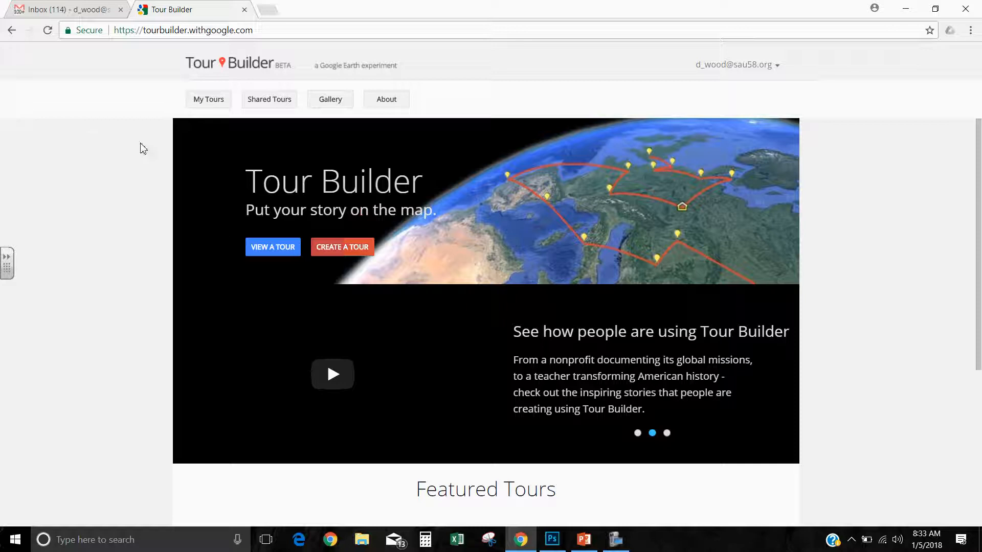
{"action": "left_click", "coordinate": [332, 247]}
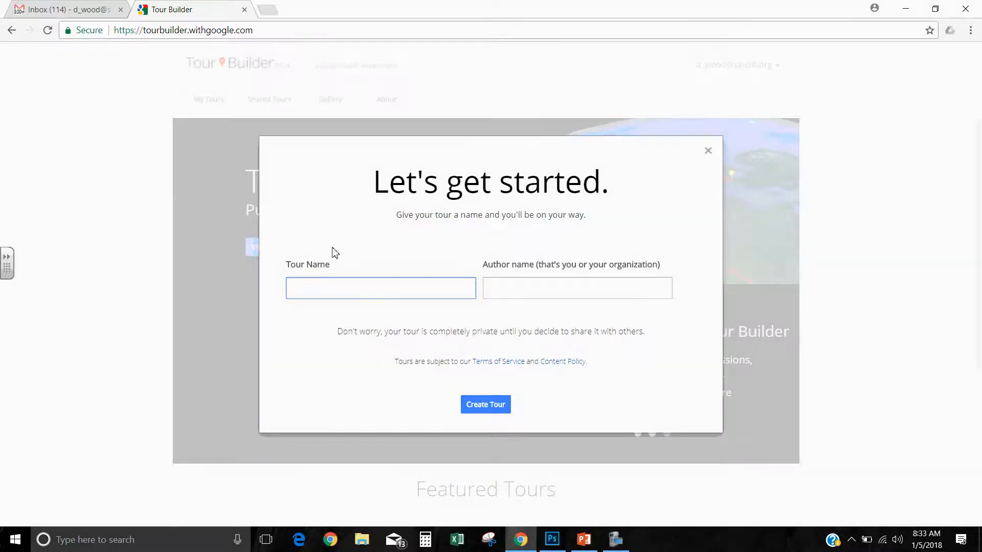
{"action": "type", "text": "Demo Tour"}
{"action": "left_click", "coordinate": [514, 289]}
{"action": "type", "text": "Mrs. Wood"}
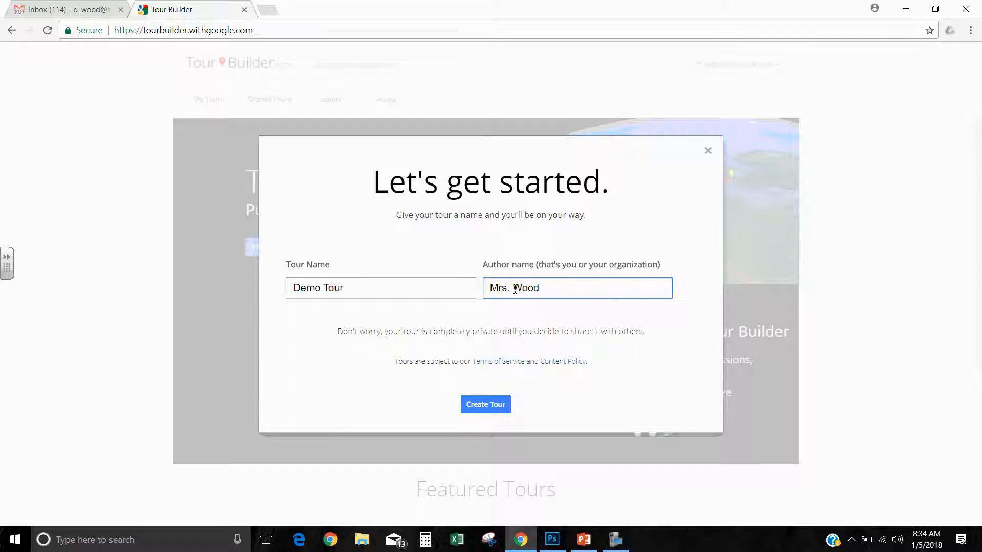
{"action": "left_click", "coordinate": [485, 408]}
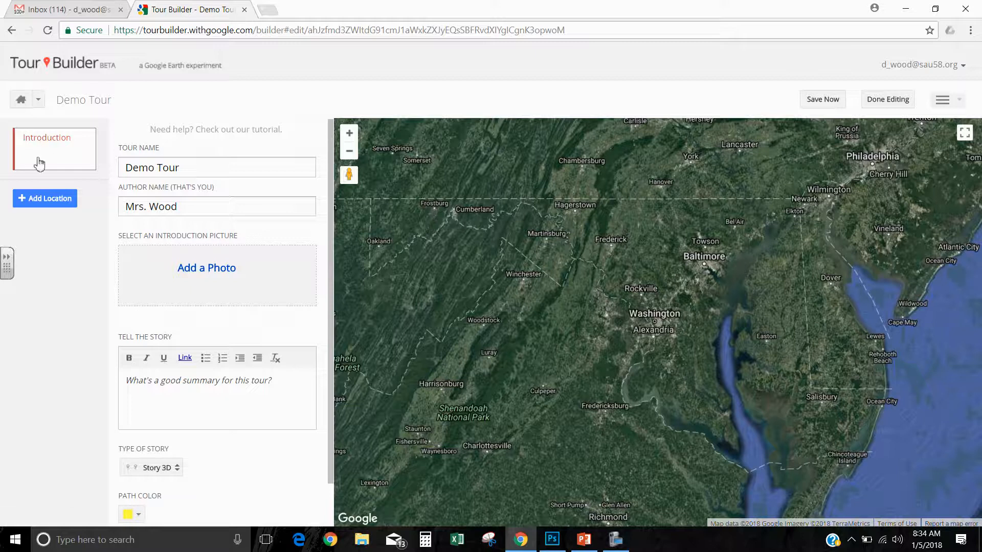
- Add the portrait from the Profile photos album as the tour's introduction picture
{"action": "left_click", "coordinate": [210, 278]}
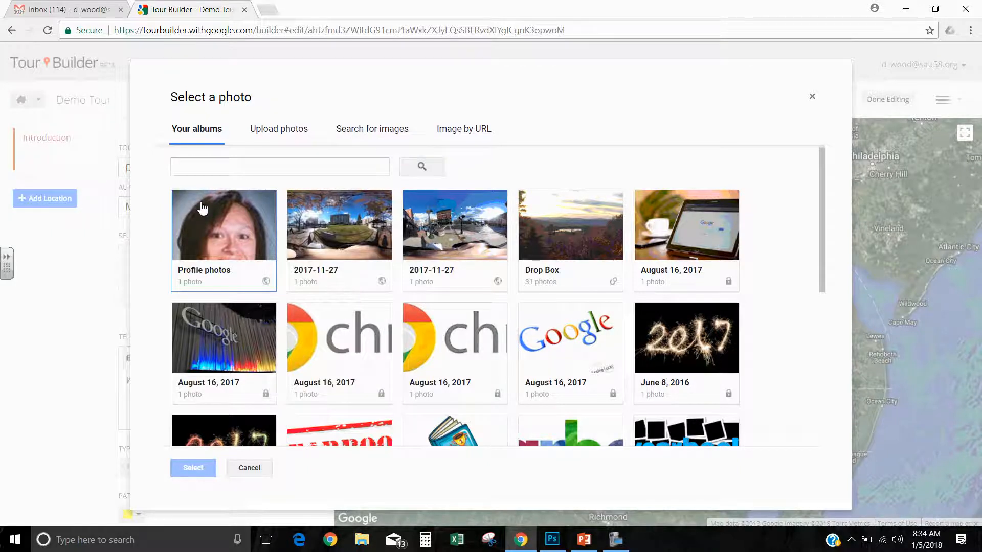
{"action": "left_click", "coordinate": [214, 227]}
{"action": "left_click", "coordinate": [214, 227]}
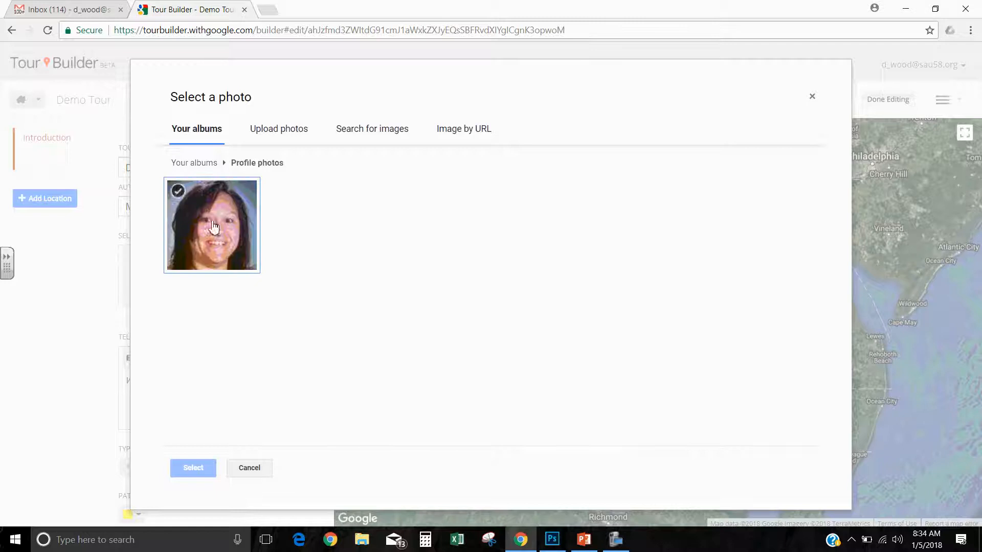
{"action": "left_click", "coordinate": [201, 257]}
{"action": "left_click", "coordinate": [194, 469]}
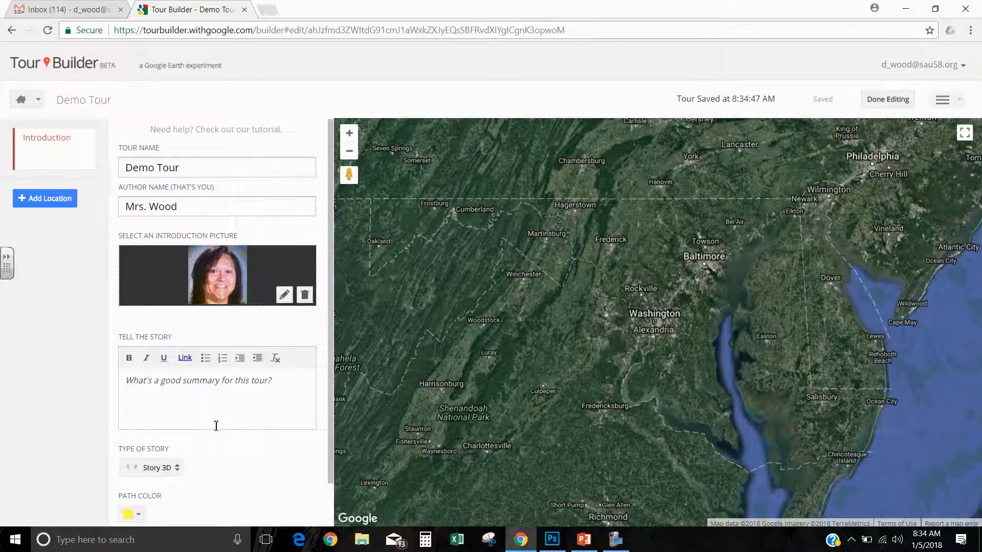
- Write the introduction story "There are many great places to visit in the North Country. Stop by and see!"
{"action": "left_click", "coordinate": [178, 387]}
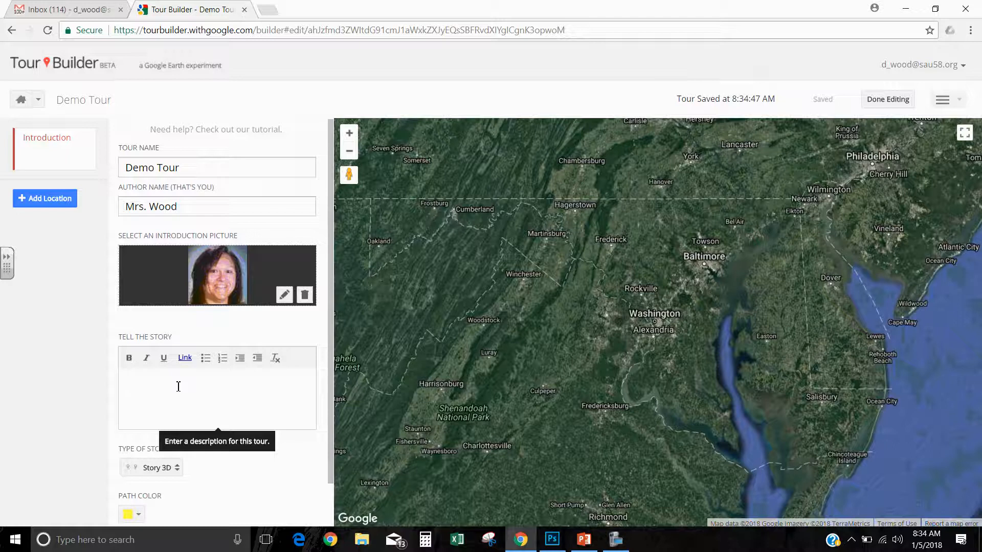
{"action": "type", "text": "Ther"}
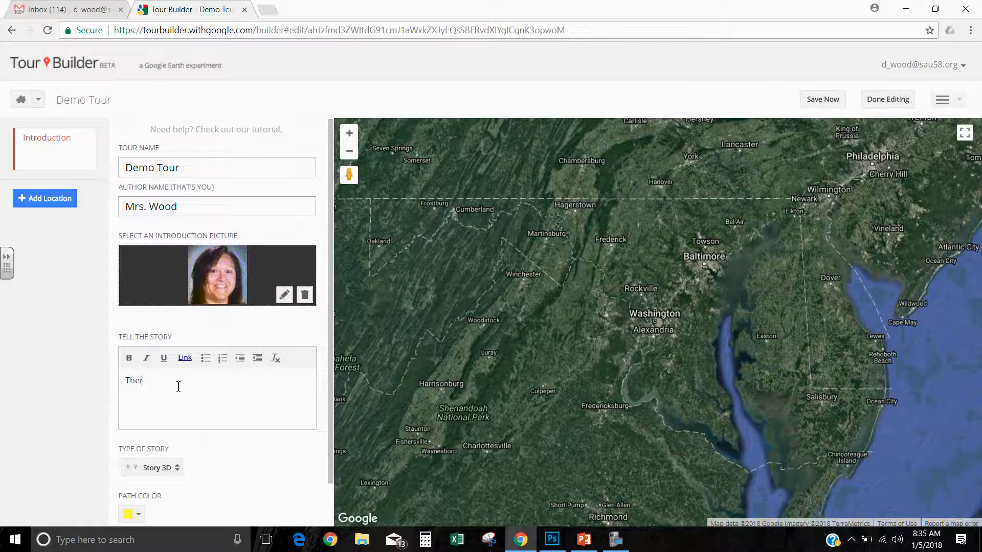
{"action": "type", "text": "e are many great place"}
{"action": "type", "text": "s to visit in the N"}
{"action": "type", "text": "orth Country. "}
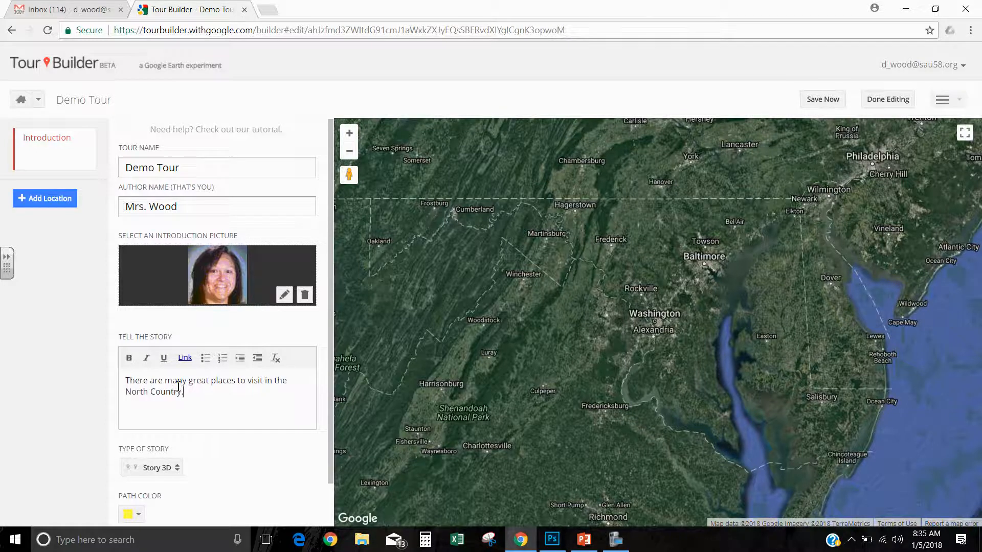
{"action": "type", "text": " Stop b"}
{"action": "type", "text": "y and see!"}
- Add Santa's Village in Jefferson, NH as a new tour location, searching for "santas village jefferson"
{"action": "left_click", "coordinate": [23, 199]}
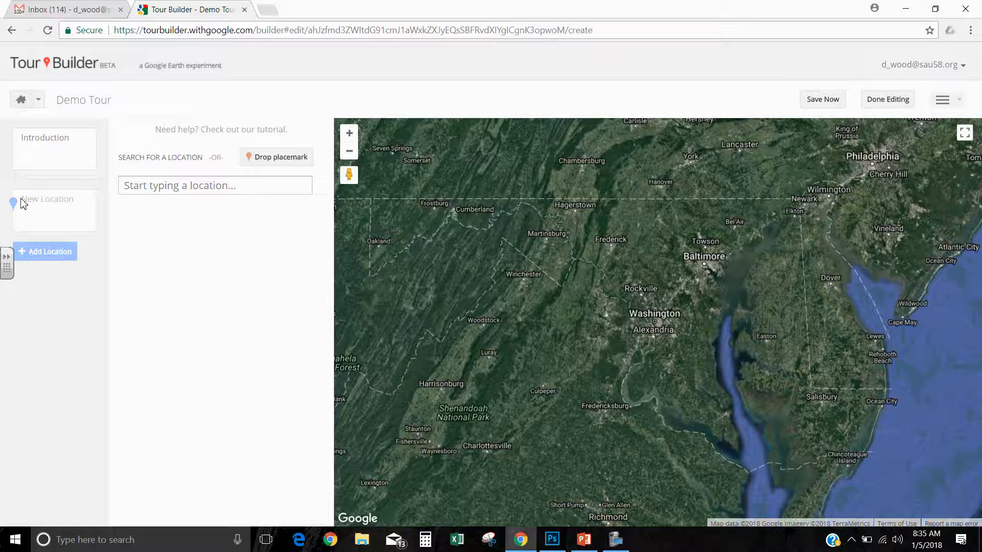
{"action": "left_click", "coordinate": [151, 190]}
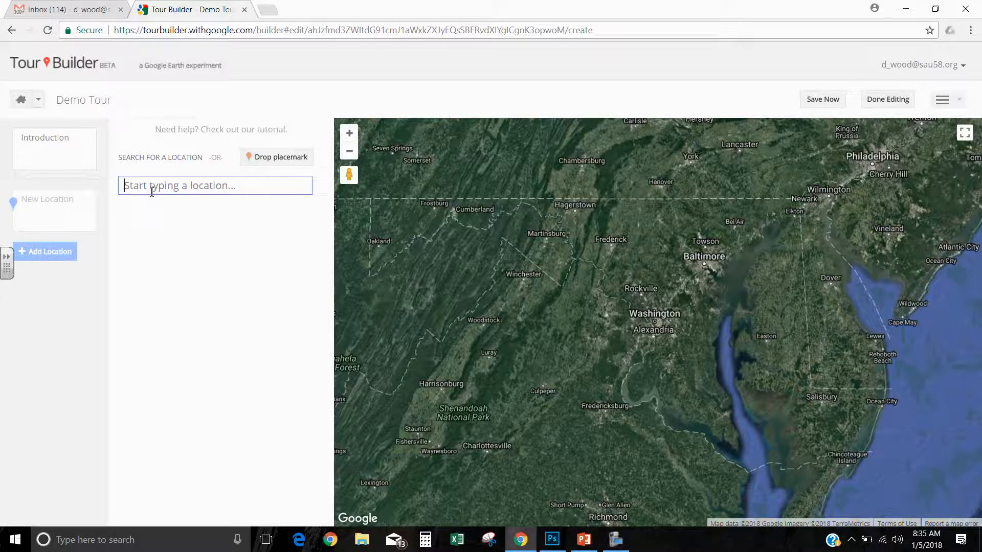
{"action": "type", "text": "santa"}
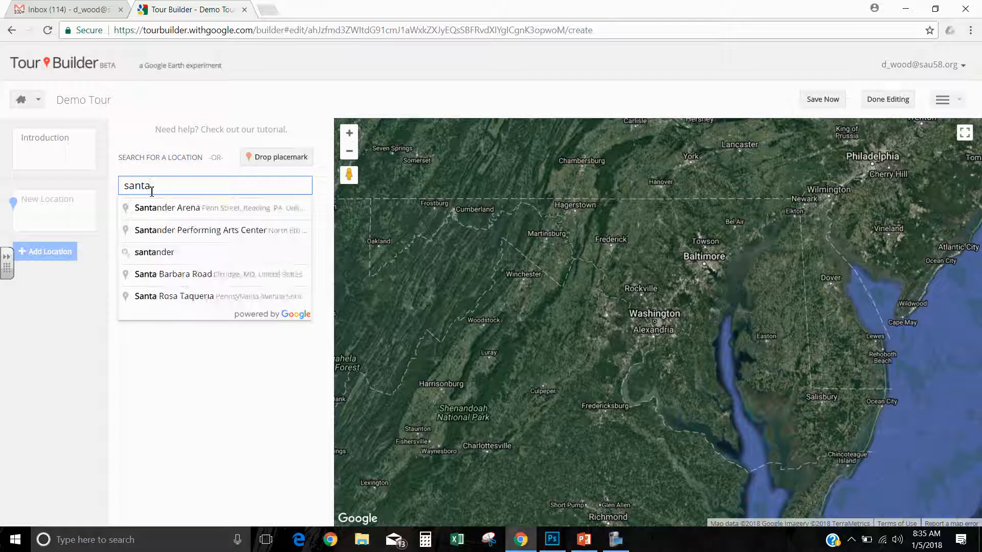
{"action": "type", "text": "s village je"}
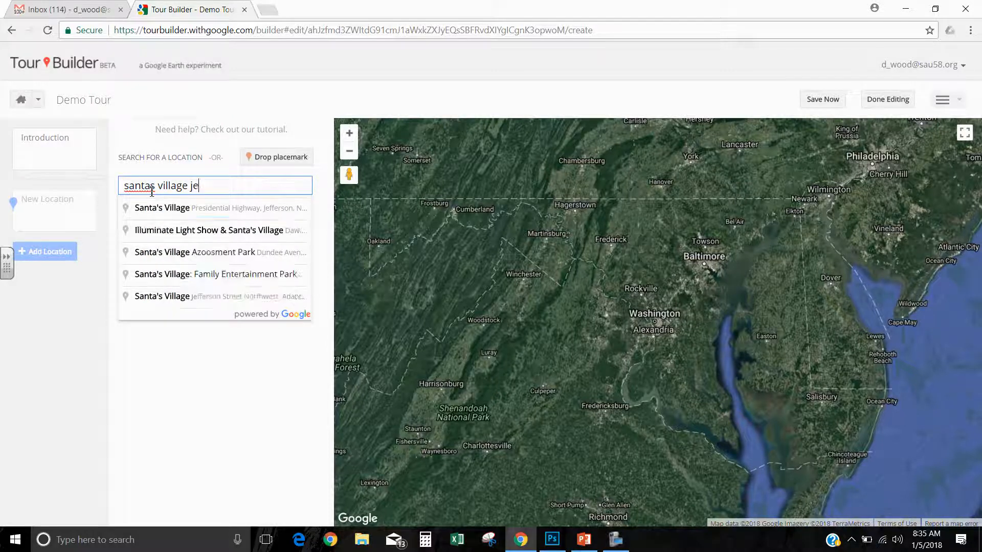
{"action": "type", "text": "fferson"}
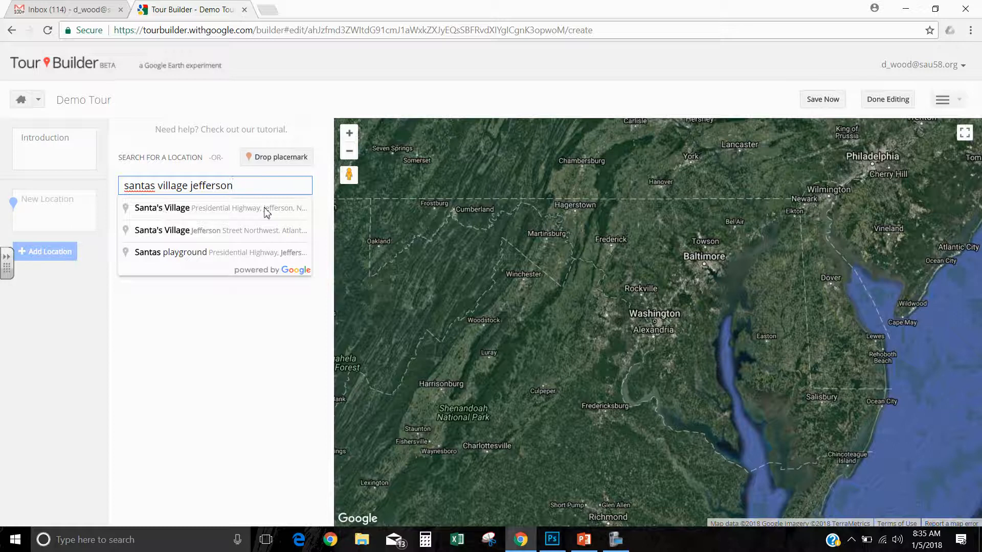
{"action": "left_click", "coordinate": [177, 210]}
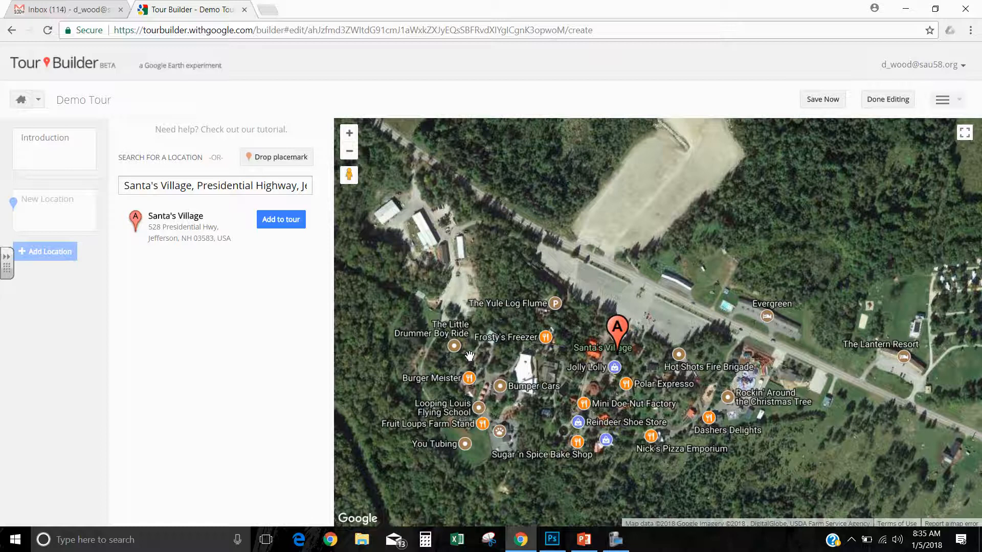
{"action": "left_click", "coordinate": [280, 221]}
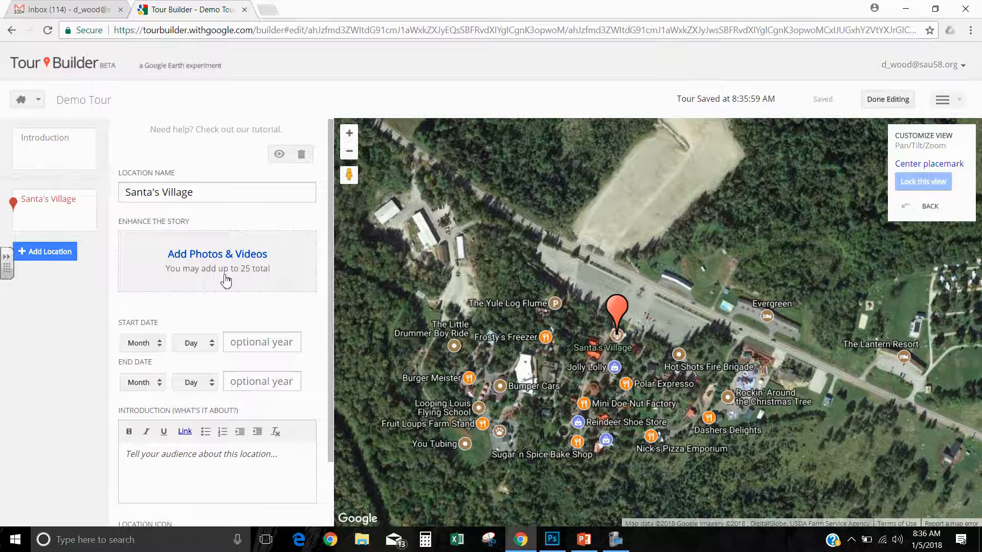
- Search the web for images of "santa's village jefferson nh" to add to the Santa's Village location
{"action": "left_click", "coordinate": [201, 262]}
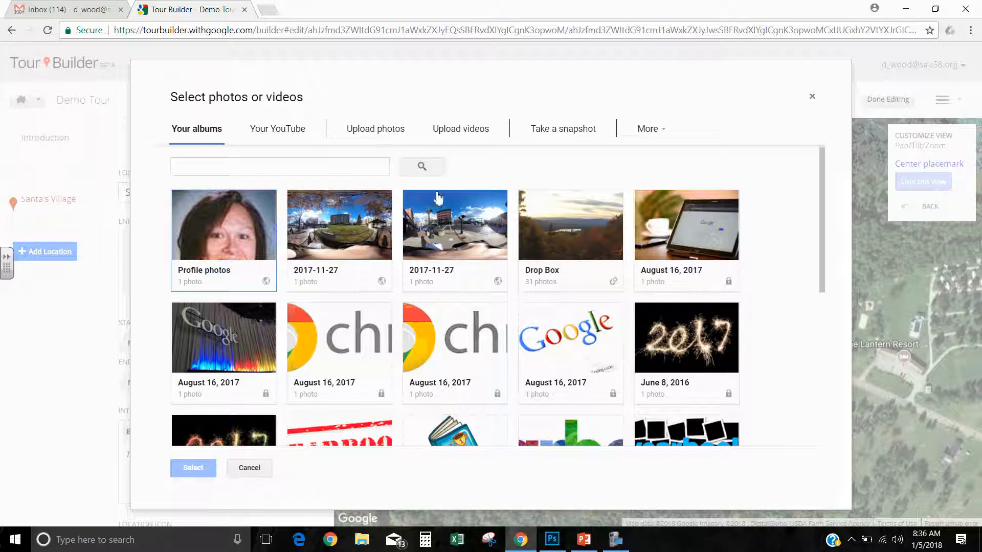
{"action": "left_click", "coordinate": [665, 135]}
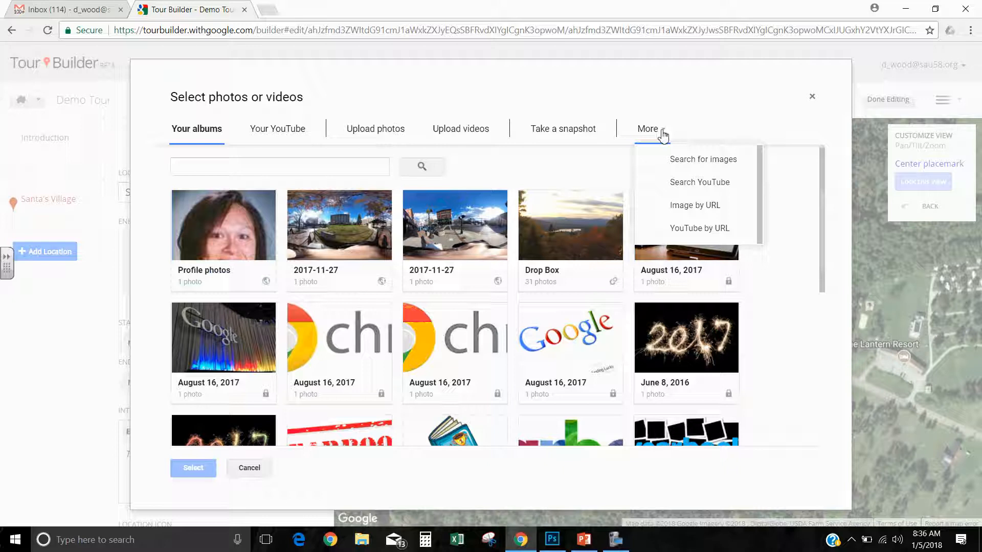
{"action": "left_click", "coordinate": [675, 160]}
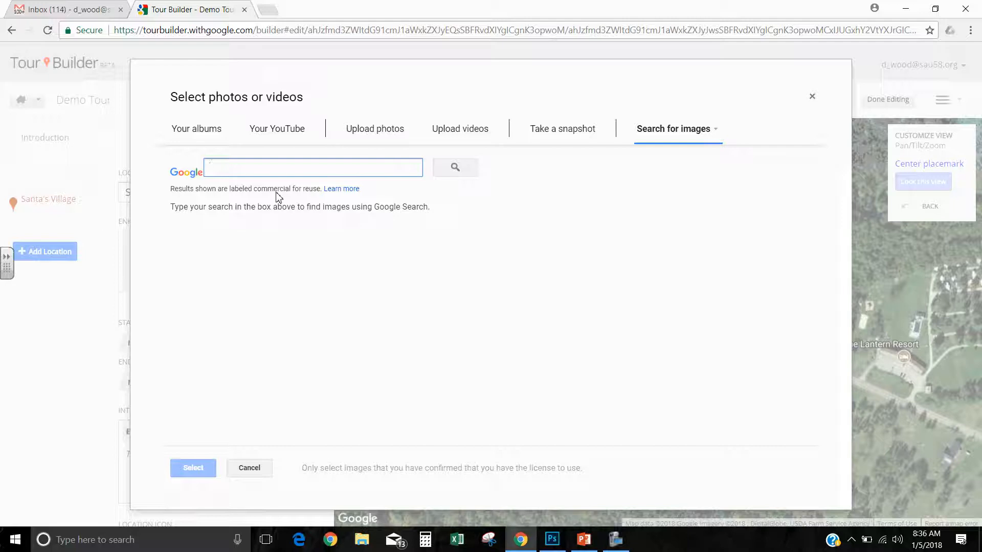
{"action": "type", "text": "santa"}
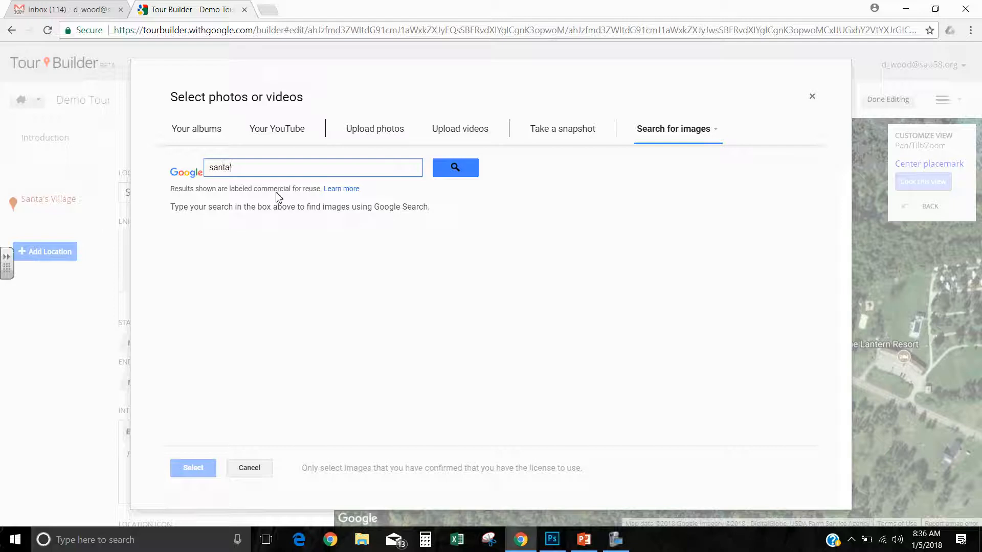
{"action": "type", "text": "'s village jefferson nh"}
{"action": "key", "text": "Return"}
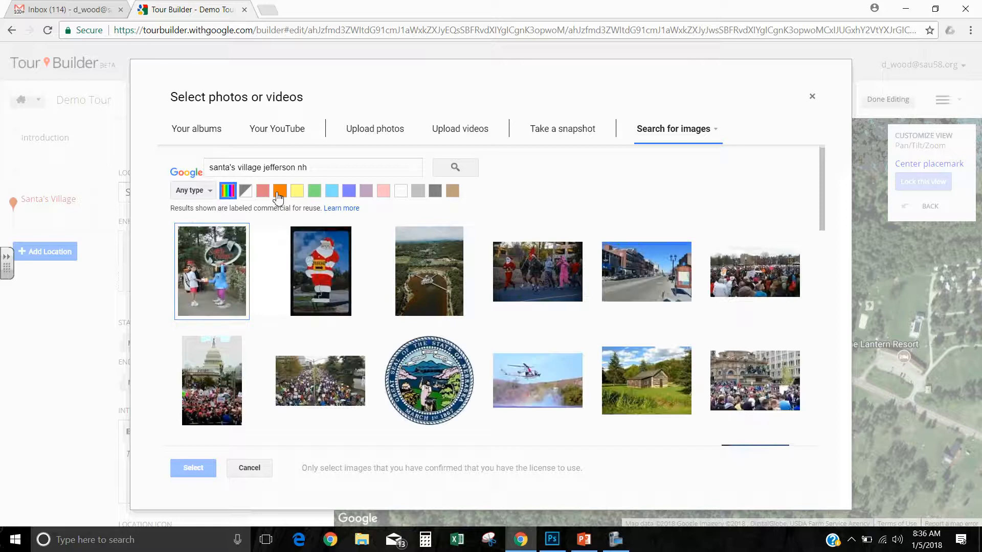
- Add the photo of the Santa's Village welcome sign from the image results to the Santa's Village location
{"action": "left_click", "coordinate": [194, 263]}
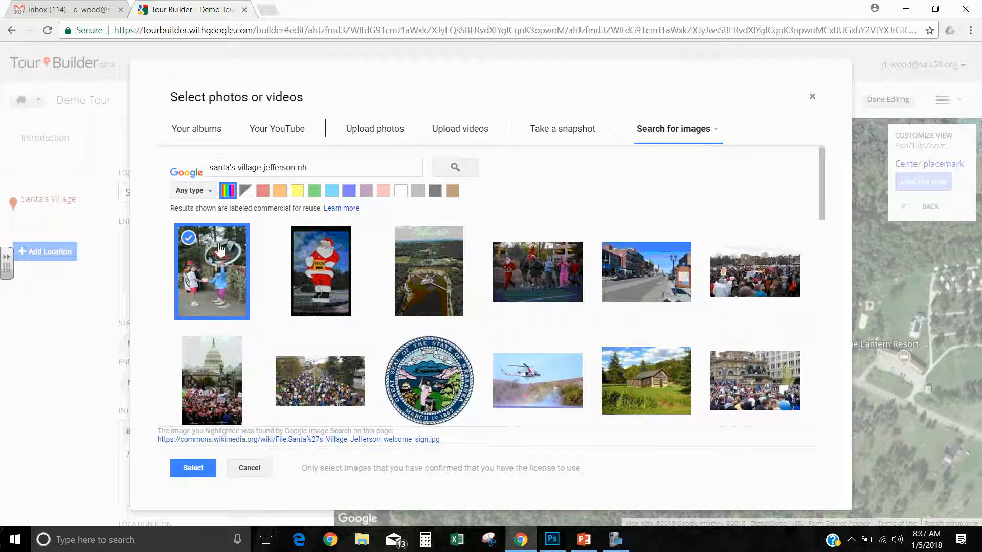
{"action": "left_click", "coordinate": [195, 474]}
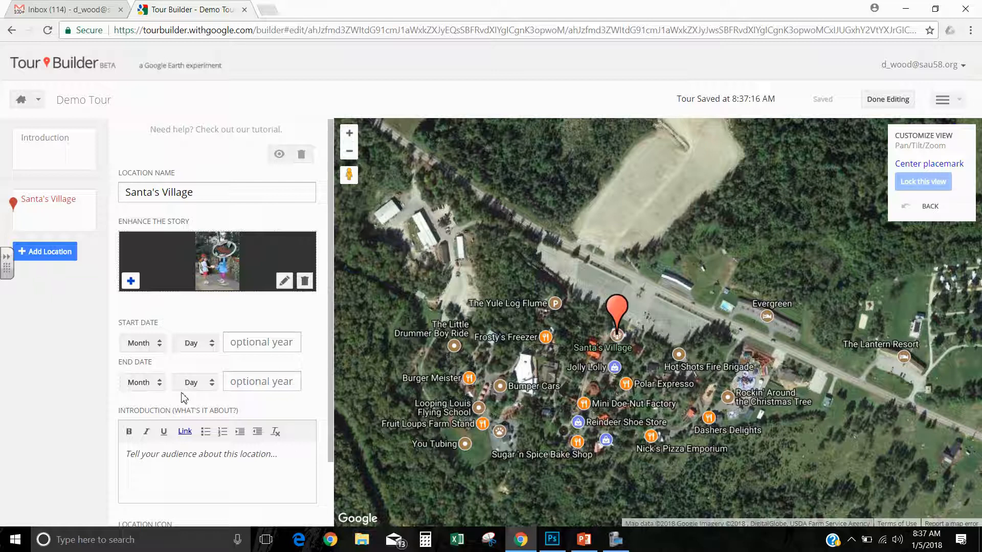
{"action": "left_click", "coordinate": [173, 455]}
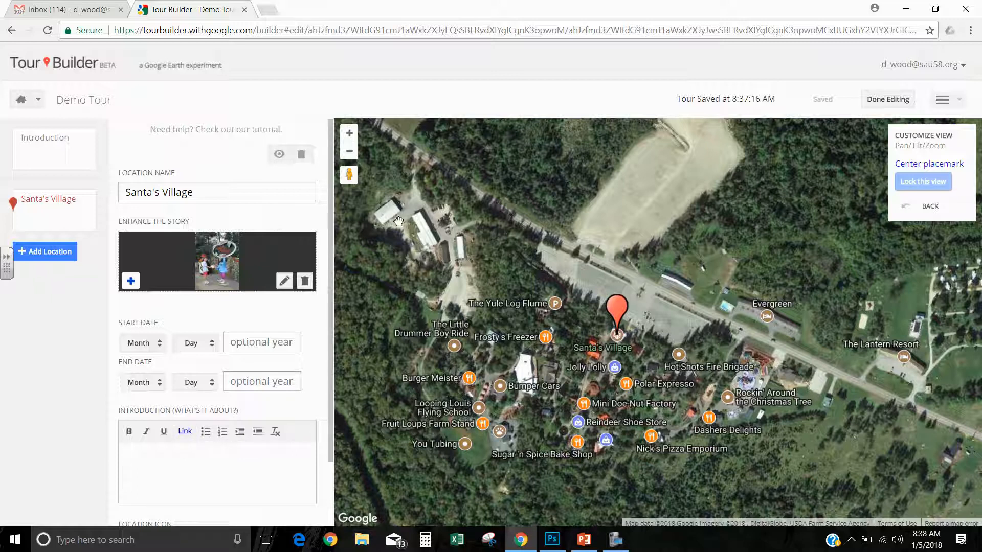
- Lock a Street View looking along the Prancer and Vixen reindeer stalls as the Santa's Village view, and exit Street View
{"action": "left_click_drag", "start_coordinate": [346, 175], "coordinate": [614, 351]}
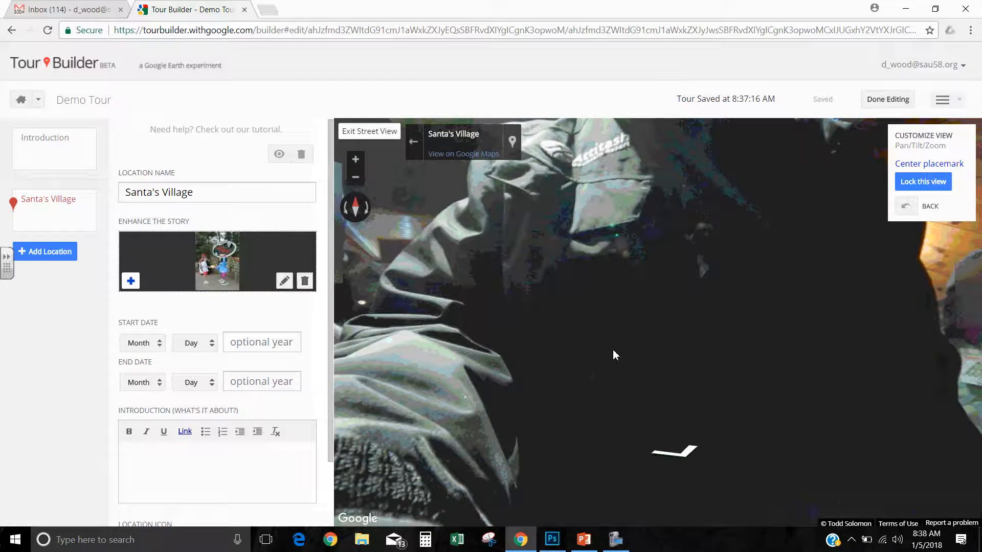
{"action": "left_click_drag", "start_coordinate": [537, 277], "coordinate": [846, 385]}
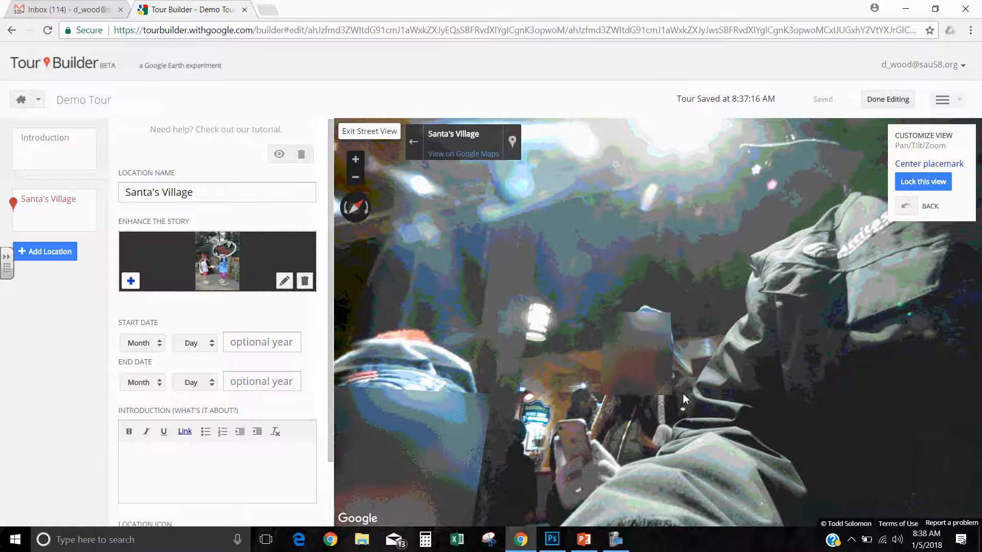
{"action": "left_click_drag", "start_coordinate": [534, 461], "coordinate": [905, 398]}
{"action": "left_click_drag", "start_coordinate": [464, 439], "coordinate": [662, 427]}
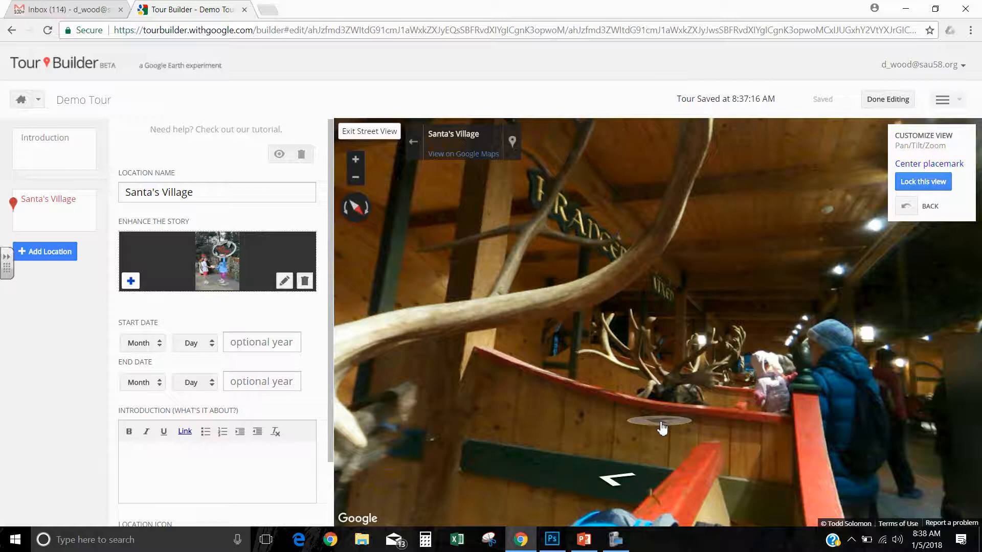
{"action": "left_click", "coordinate": [917, 186]}
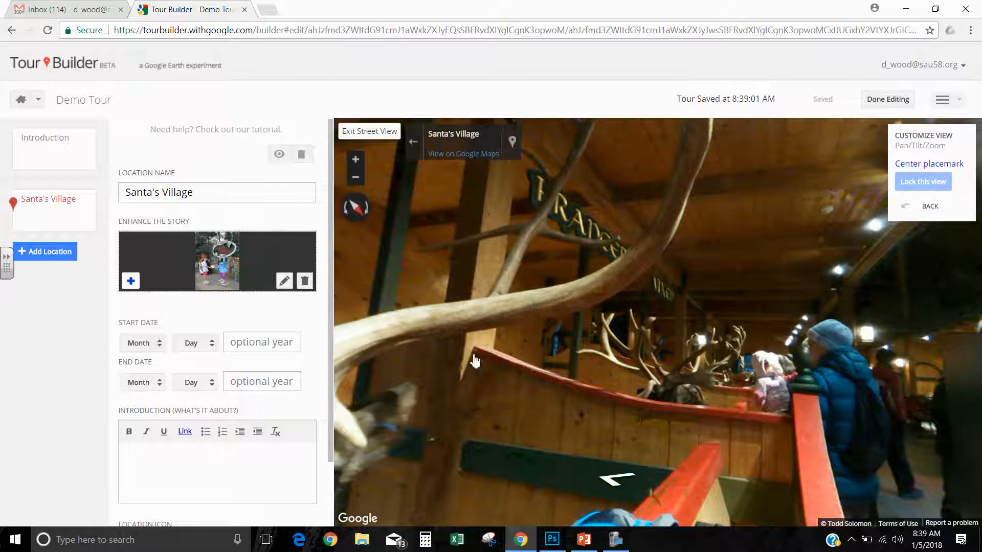
{"action": "left_click", "coordinate": [360, 134]}
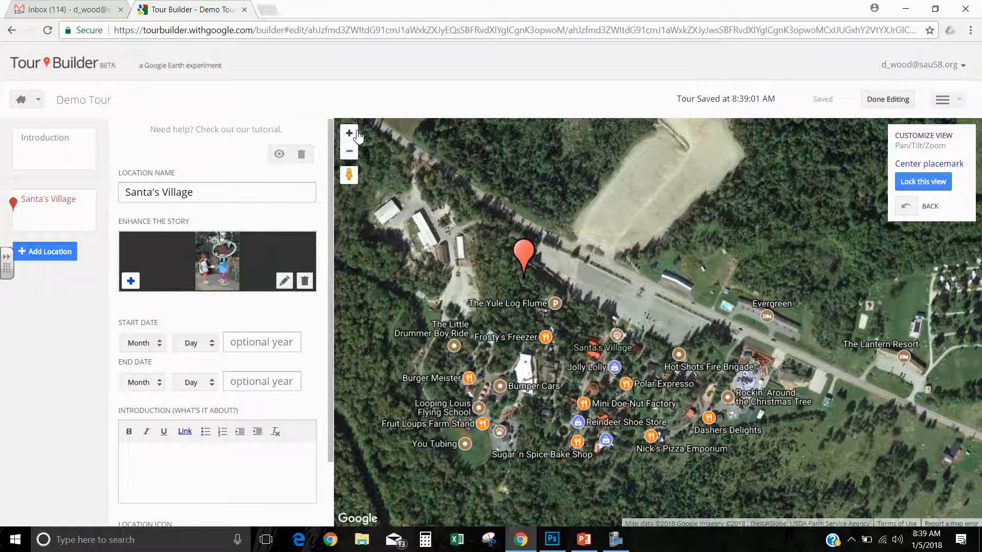
- Return to the tour's Introduction, save the Demo Tour and finish editing
{"action": "left_click", "coordinate": [36, 141]}
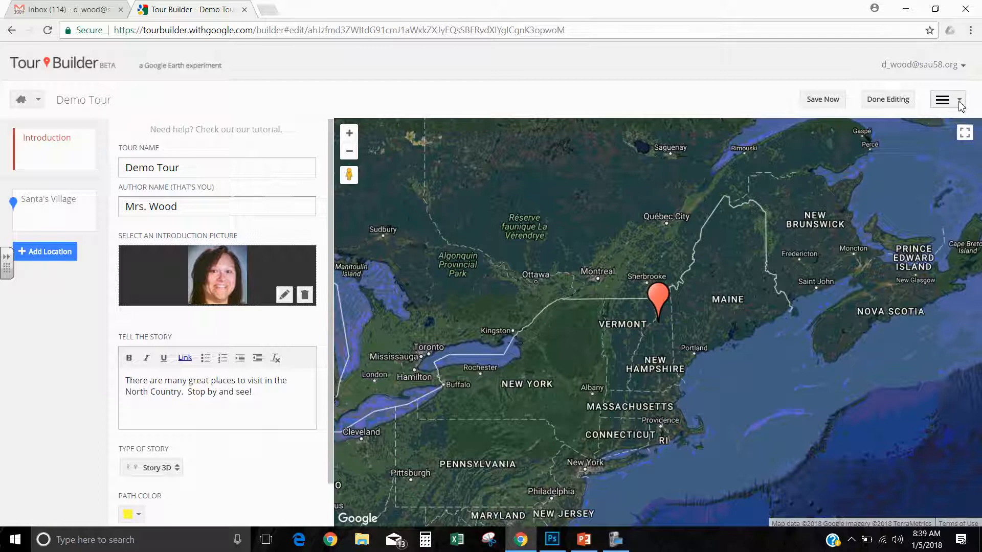
{"action": "left_click", "coordinate": [959, 104]}
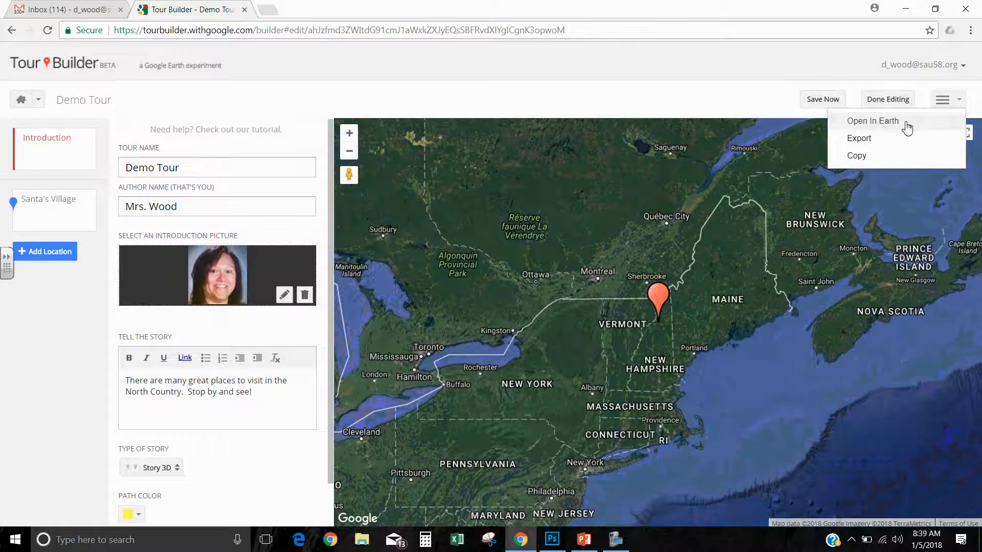
{"action": "left_click", "coordinate": [769, 105]}
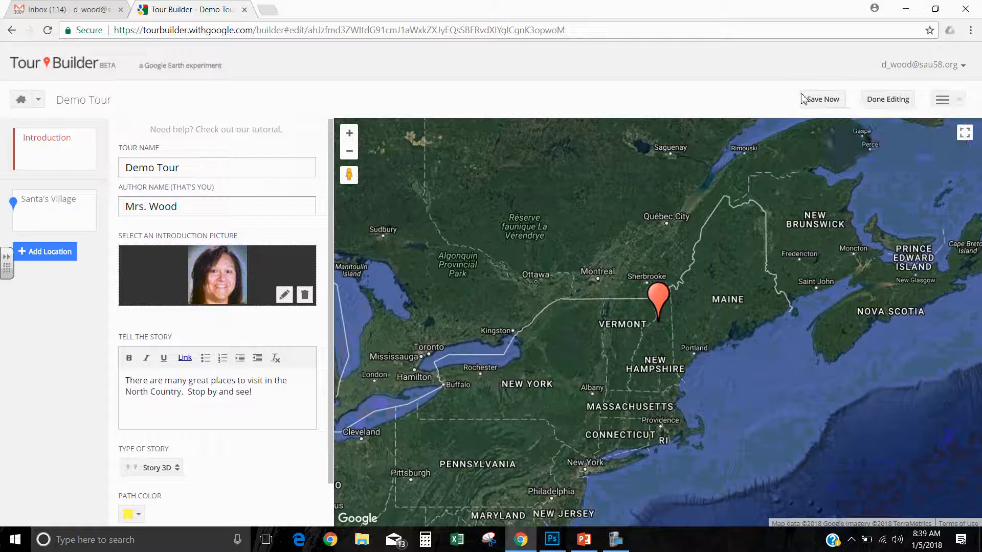
{"action": "left_click", "coordinate": [816, 100]}
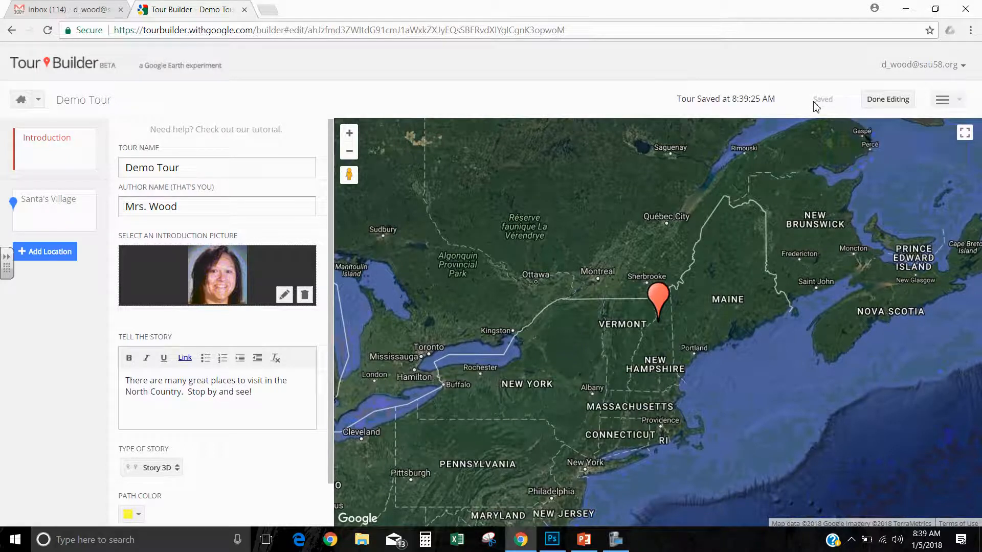
{"action": "left_click", "coordinate": [888, 105]}
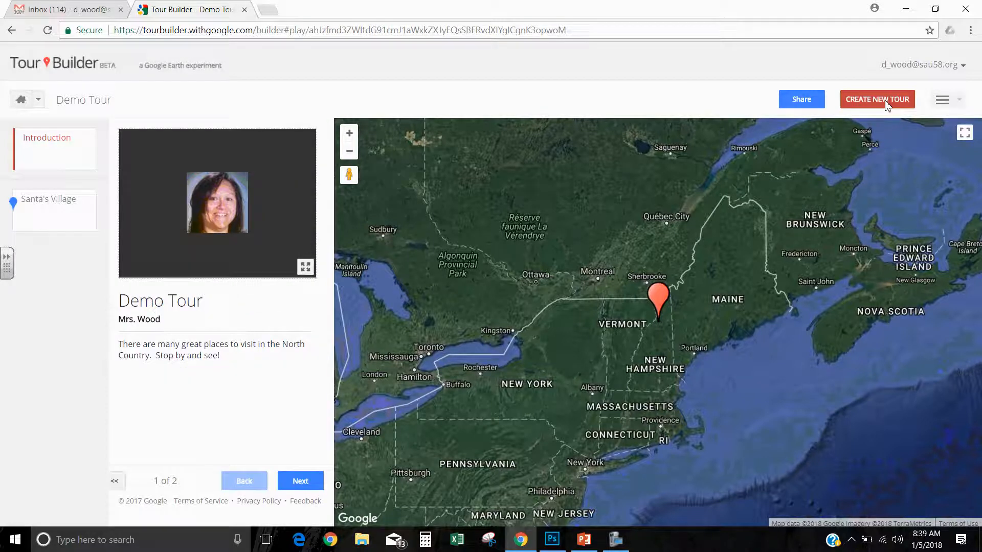
- Play the Demo Tour full screen through to the Santa's Village stop, and exit Street View and full screen
{"action": "left_click", "coordinate": [959, 101]}
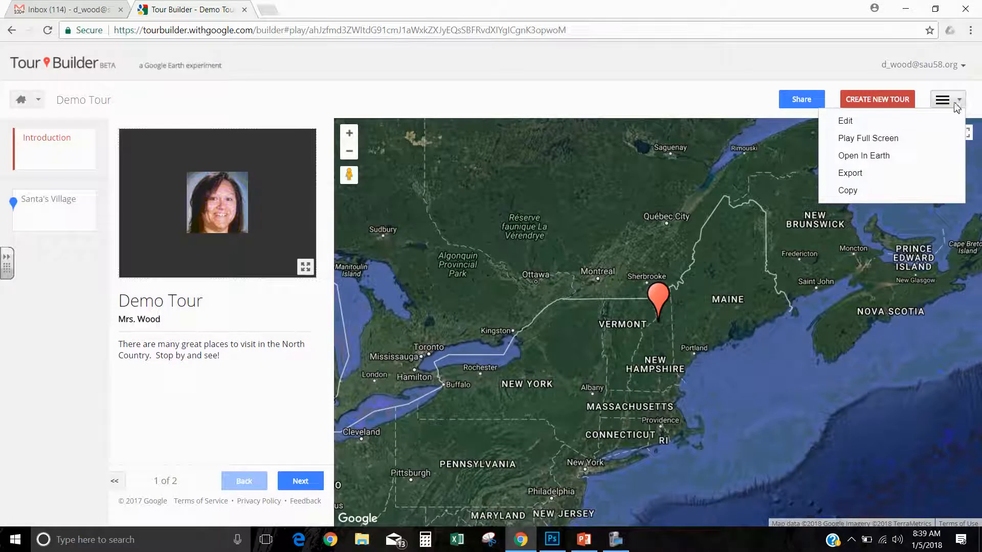
{"action": "left_click", "coordinate": [880, 143]}
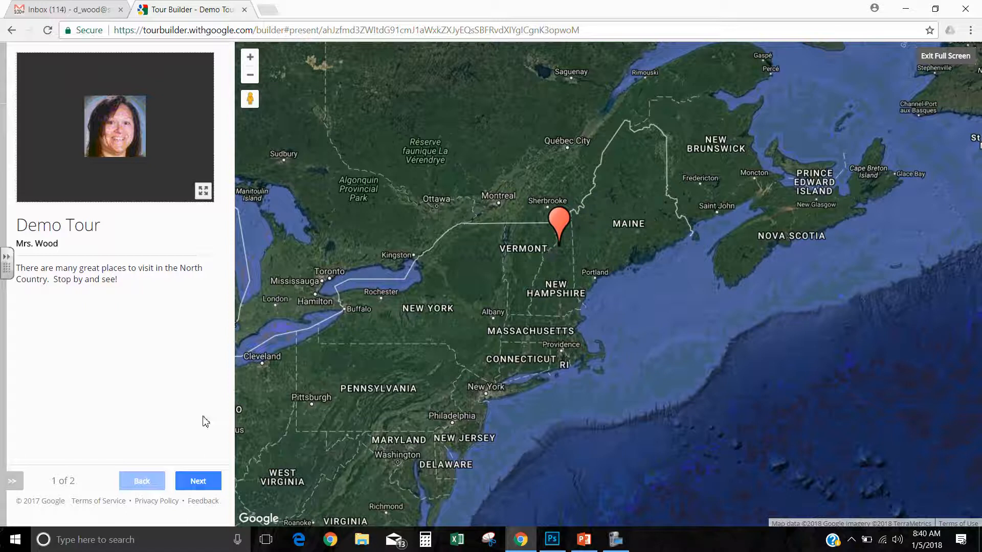
{"action": "left_click", "coordinate": [197, 485]}
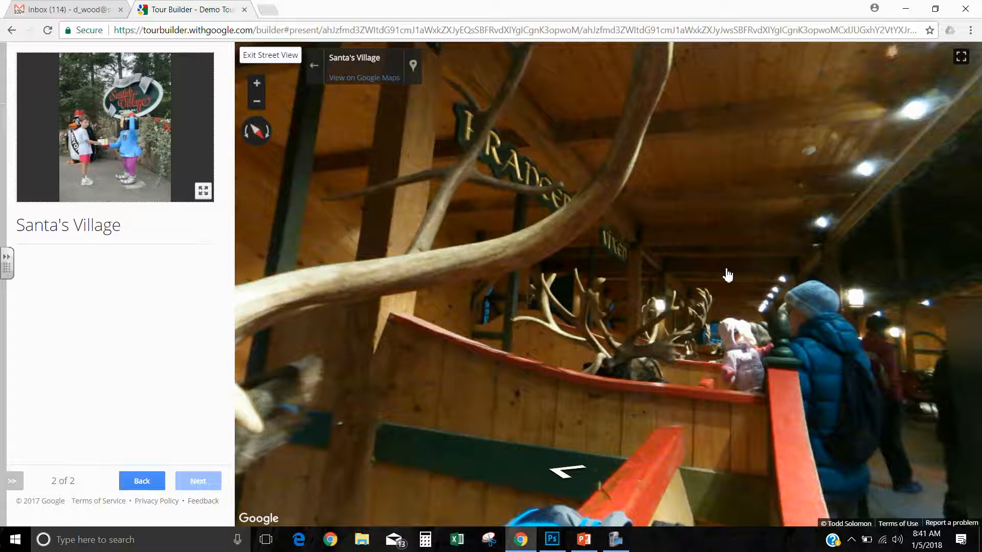
{"action": "left_click", "coordinate": [254, 60]}
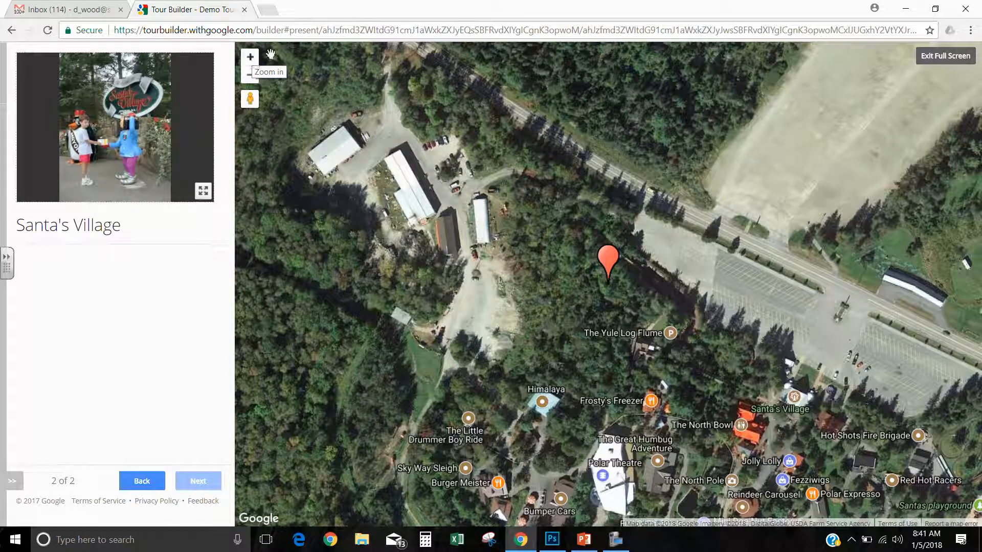
{"action": "left_click", "coordinate": [937, 55]}
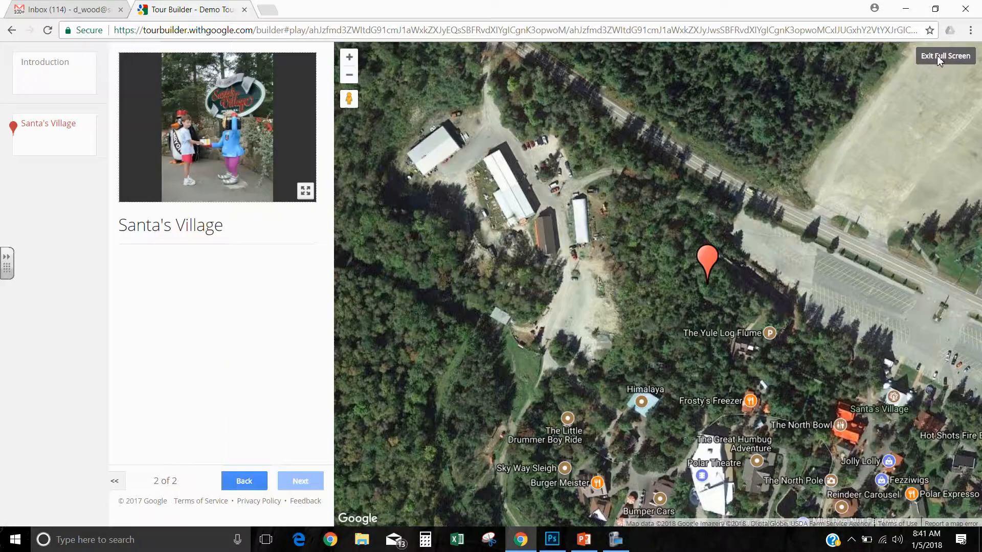
{"action": "left_click", "coordinate": [937, 55]}
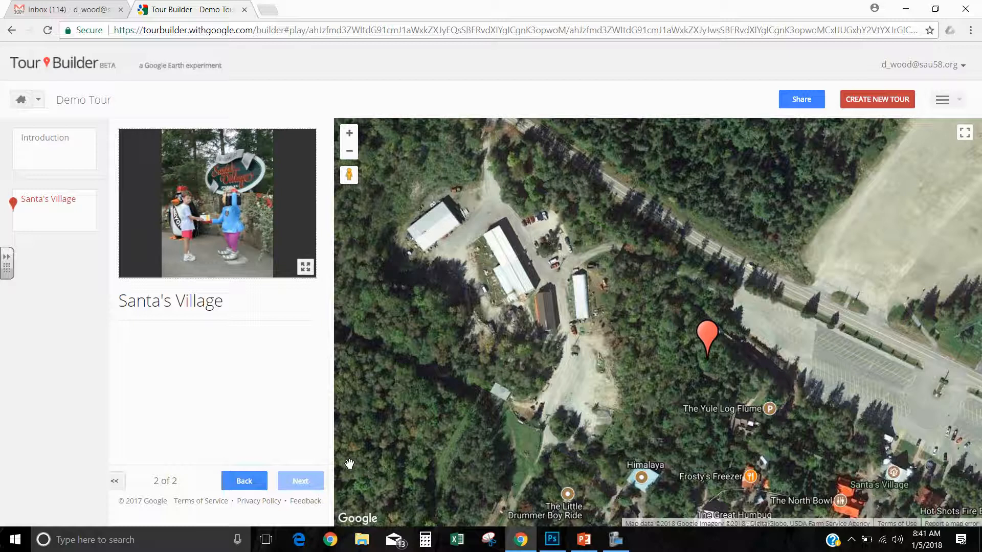
- Reopen the Demo Tour for editing from the list of own tours
{"action": "left_click", "coordinate": [21, 100]}
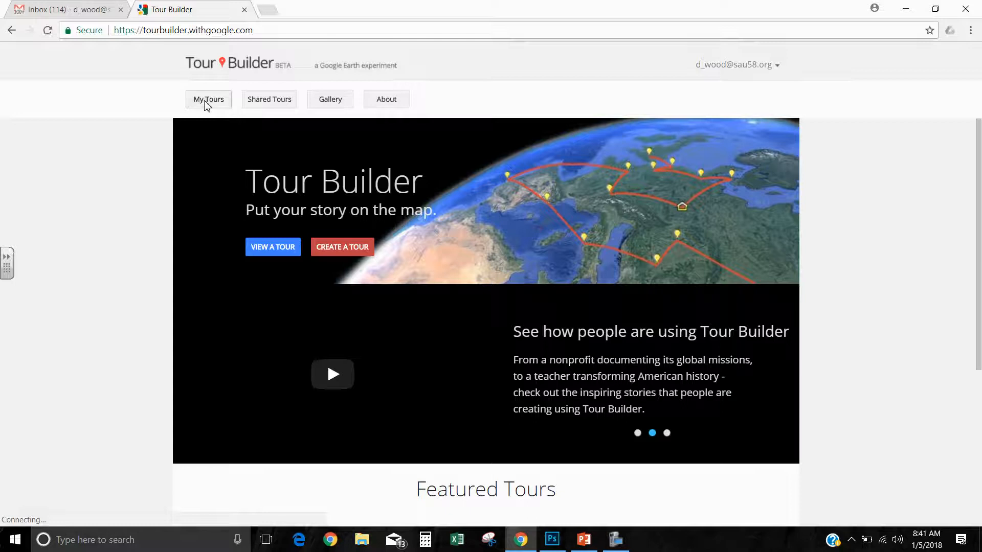
{"action": "left_click", "coordinate": [206, 101]}
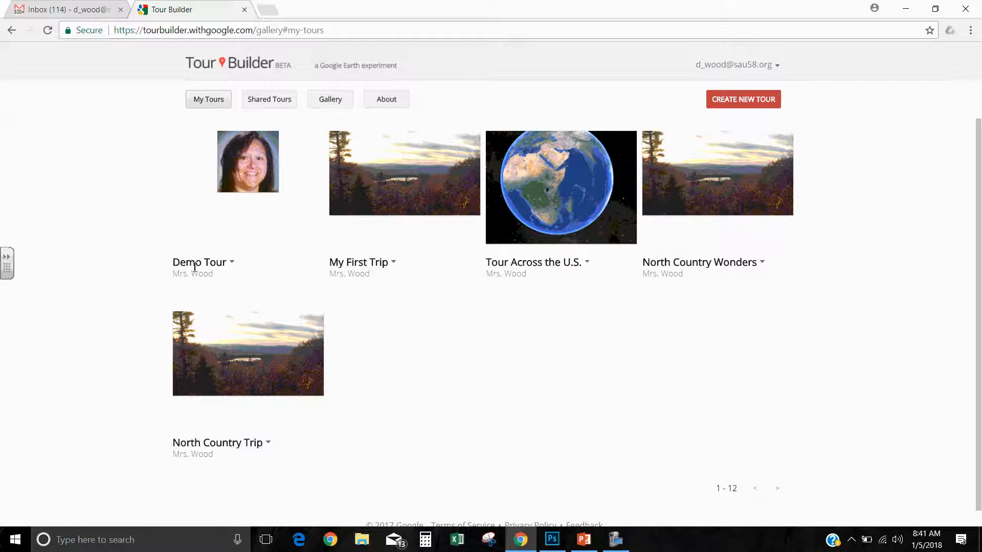
{"action": "left_click", "coordinate": [233, 265]}
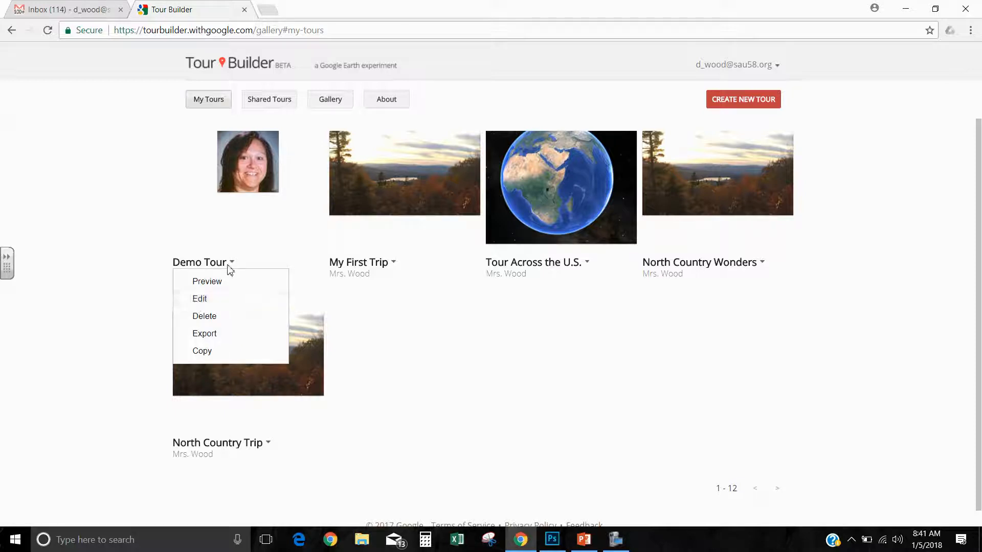
{"action": "left_click", "coordinate": [200, 299]}
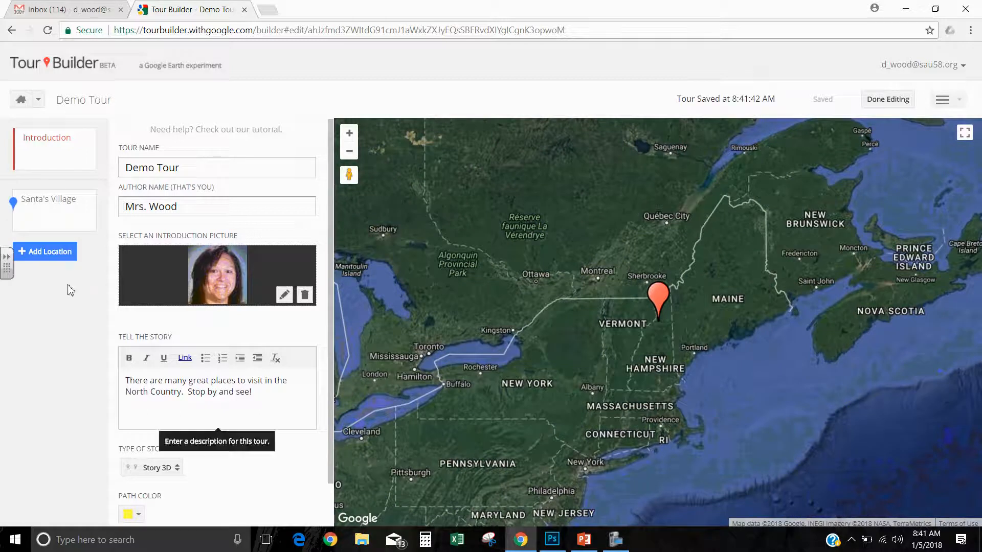
- Add Story Land in Bartlett, NH as a new tour location, searching for "storyland", and finish editing
{"action": "left_click", "coordinate": [35, 205]}
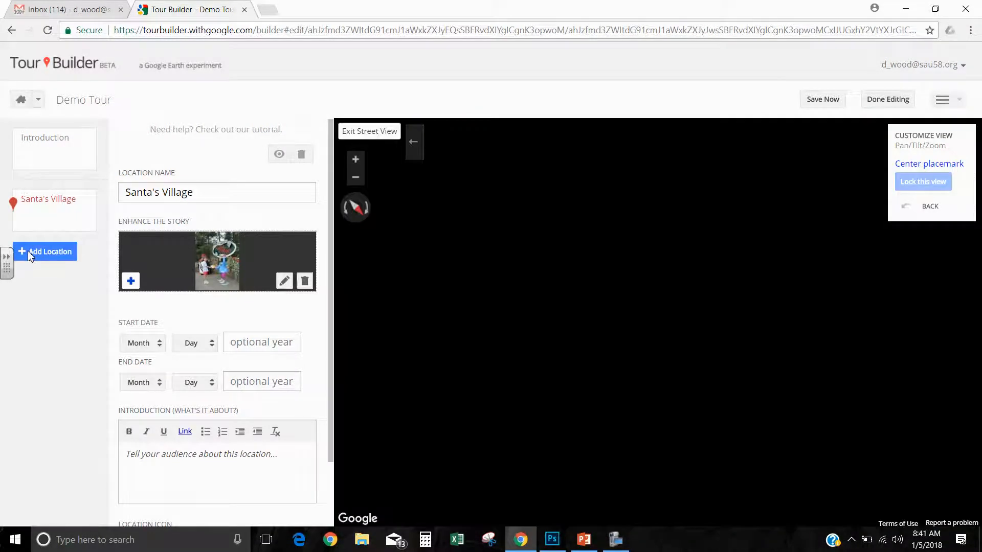
{"action": "left_click", "coordinate": [27, 251]}
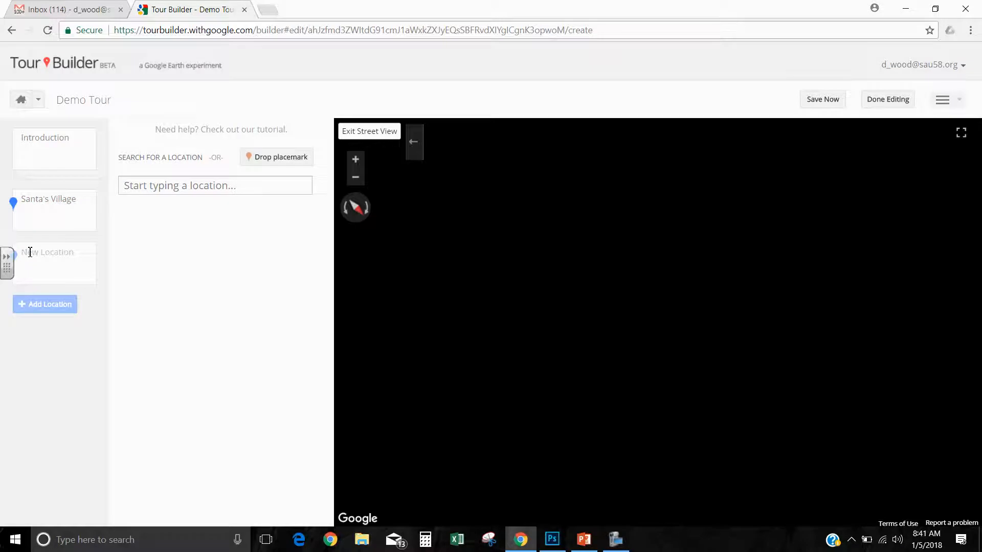
{"action": "left_click", "coordinate": [135, 185]}
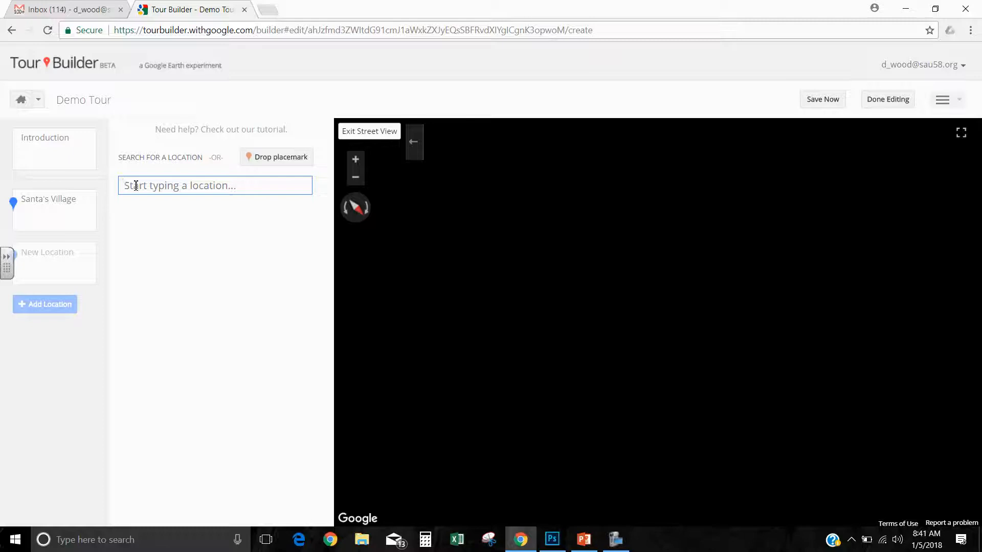
{"action": "type", "text": "storyland"}
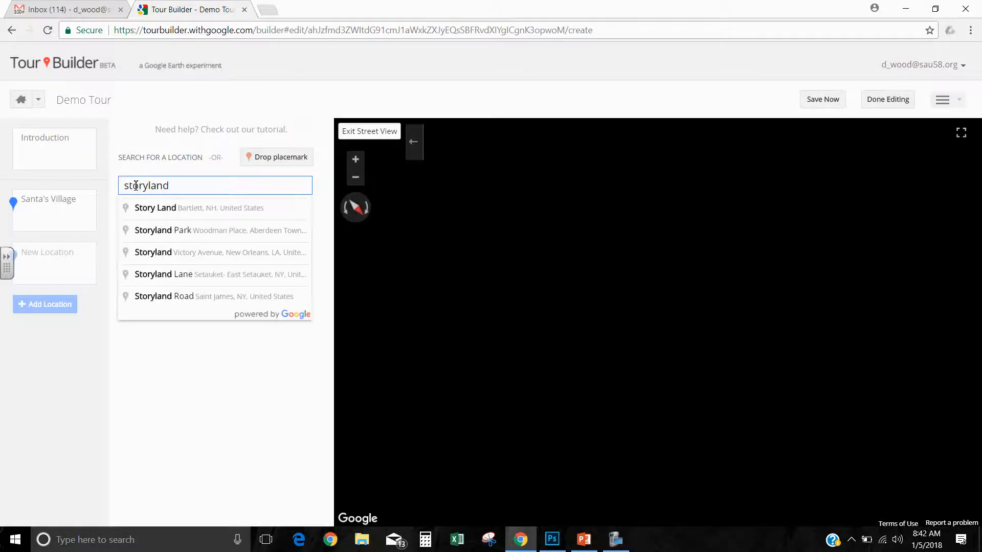
{"action": "left_click", "coordinate": [160, 213]}
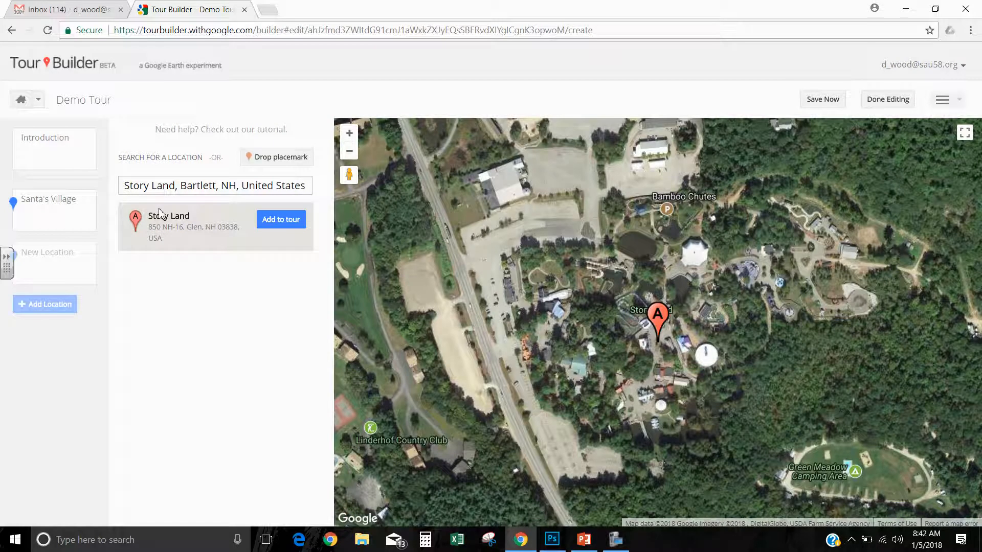
{"action": "left_click", "coordinate": [277, 222]}
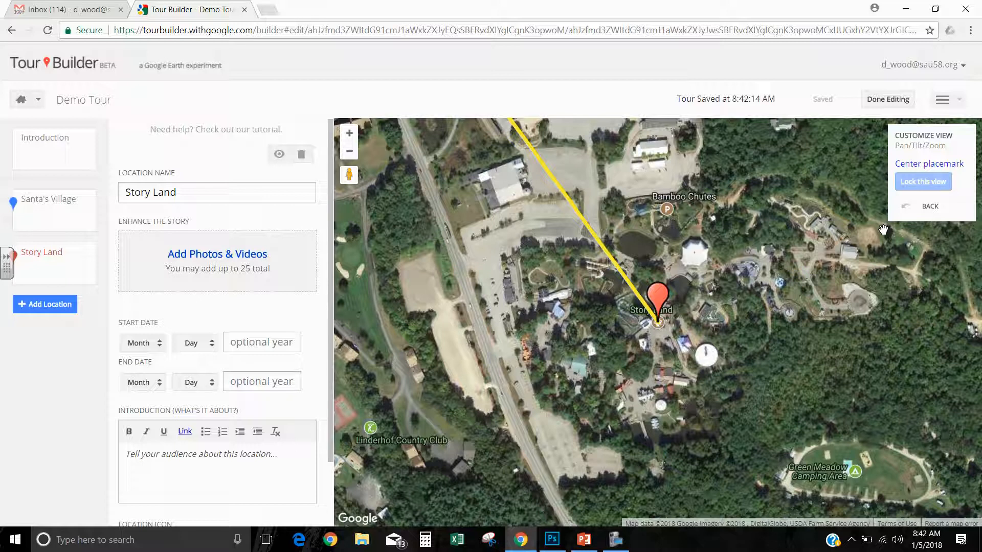
{"action": "left_click", "coordinate": [882, 105]}
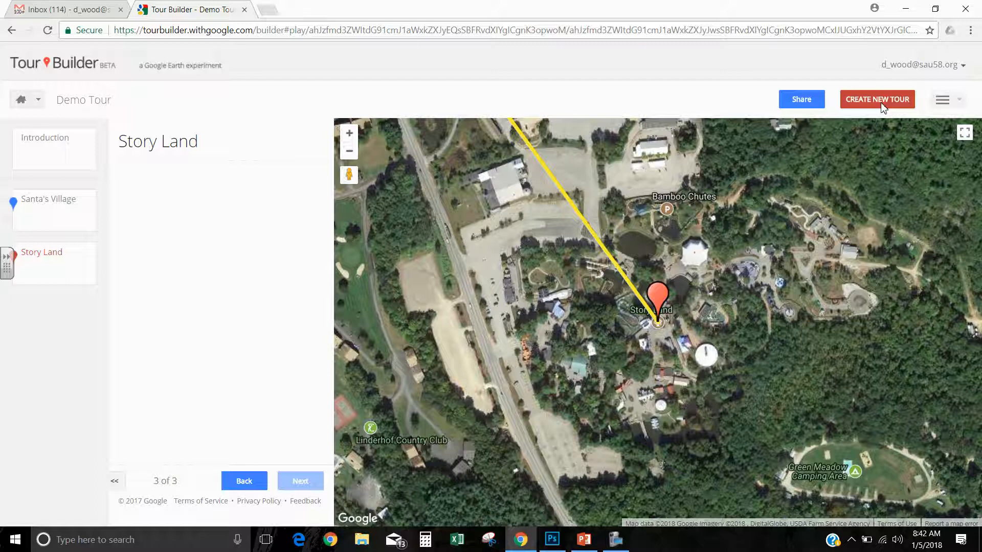
- Review the Demo Tour's sharing link, visibility options and invitation field without changing the sharing settings
{"action": "left_click", "coordinate": [796, 105]}
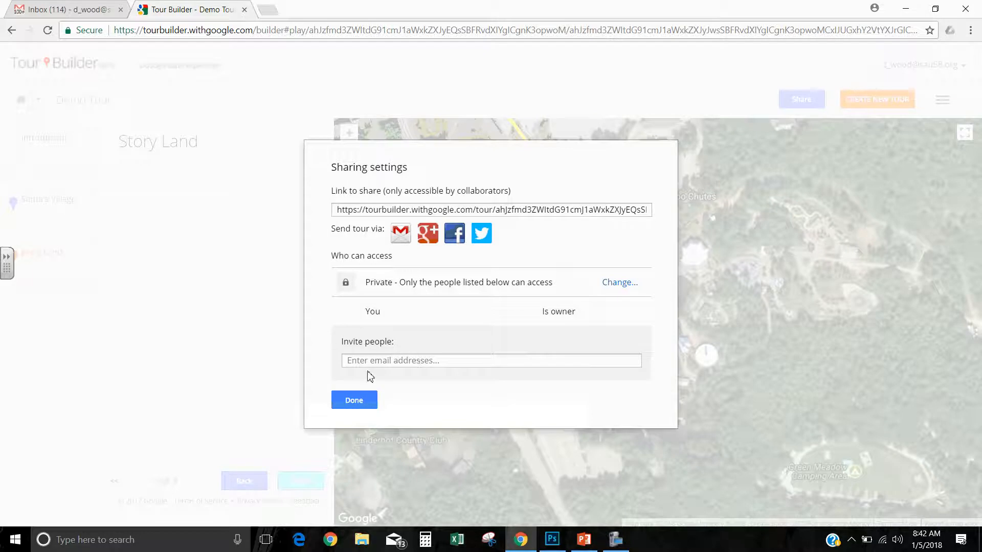
{"action": "left_click", "coordinate": [377, 210]}
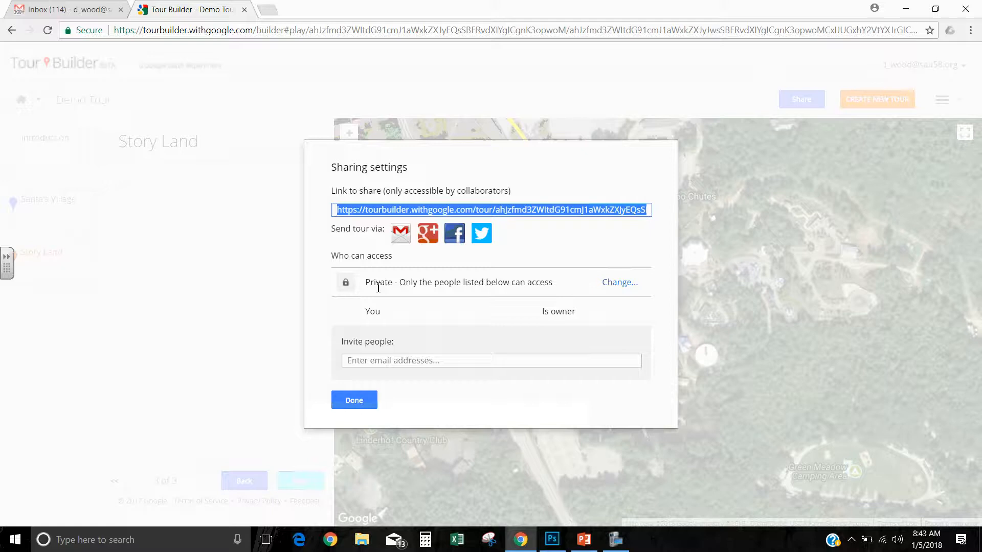
{"action": "left_click", "coordinate": [620, 283]}
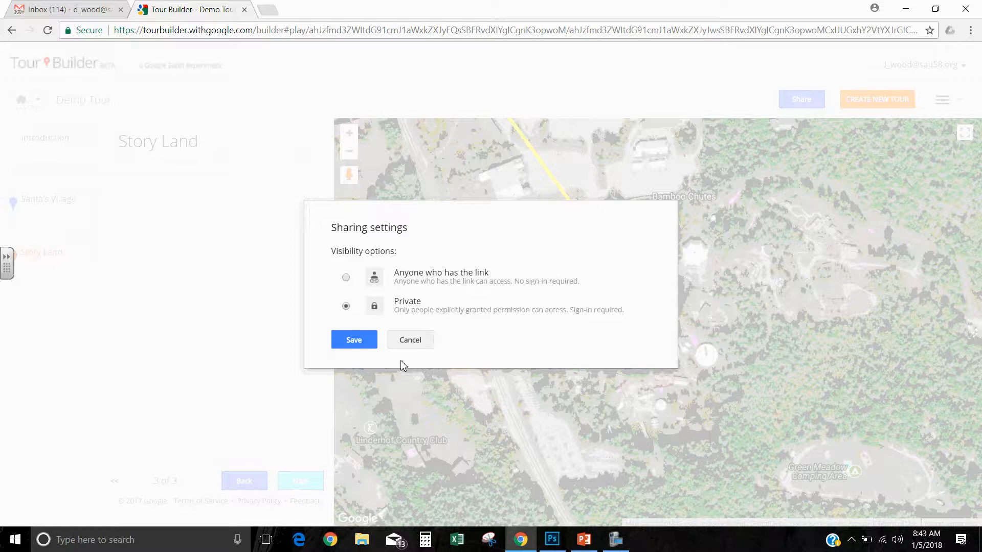
{"action": "left_click", "coordinate": [407, 346]}
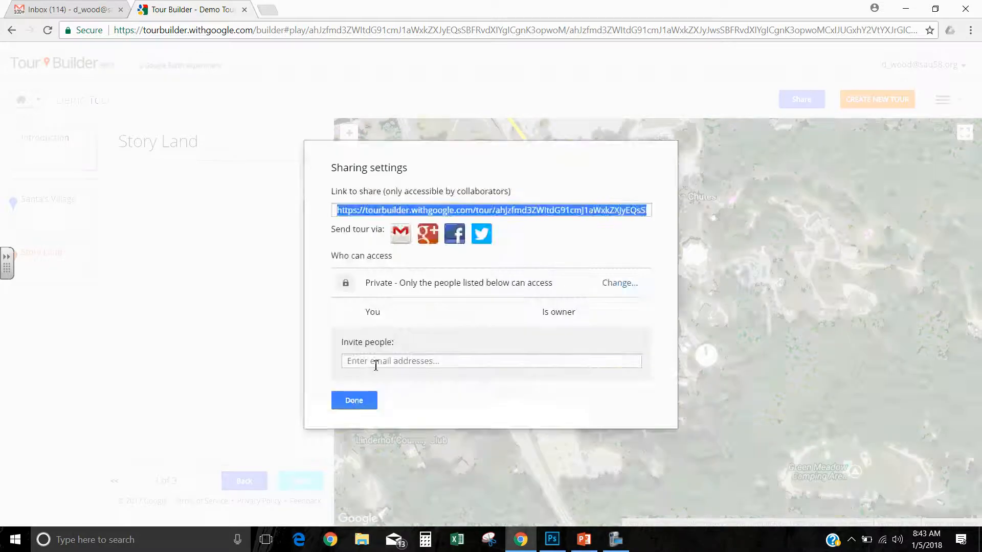
{"action": "left_click", "coordinate": [355, 402]}
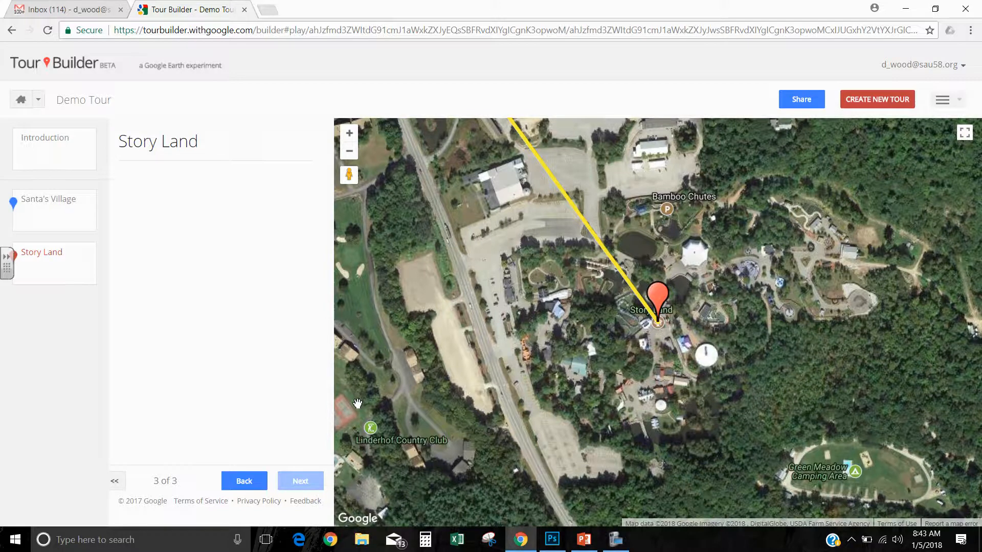
{"action": "left_click", "coordinate": [613, 545]}
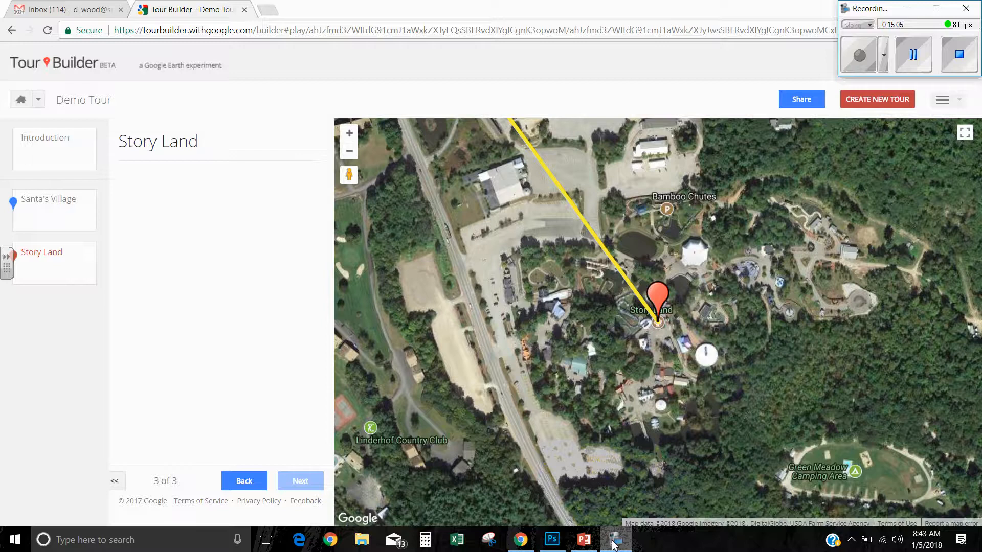